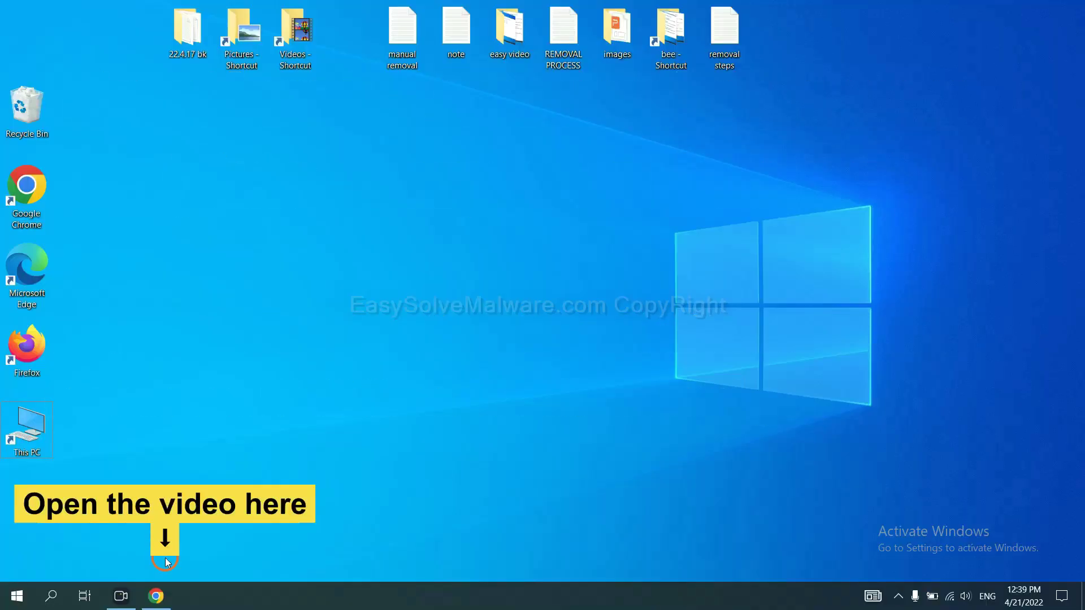
Back in Chrome's easysolvemalware guide, download the SpyHunter for Windows installer (SpyHunter-Installer (6).exe).
click(167, 595)
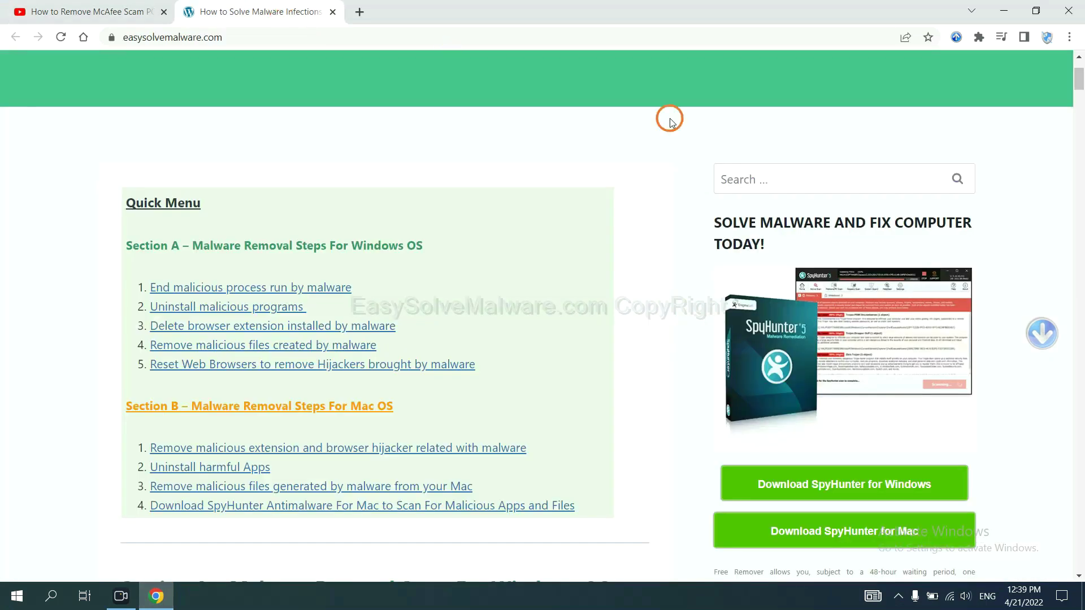
scroll(670, 122, down, 4)
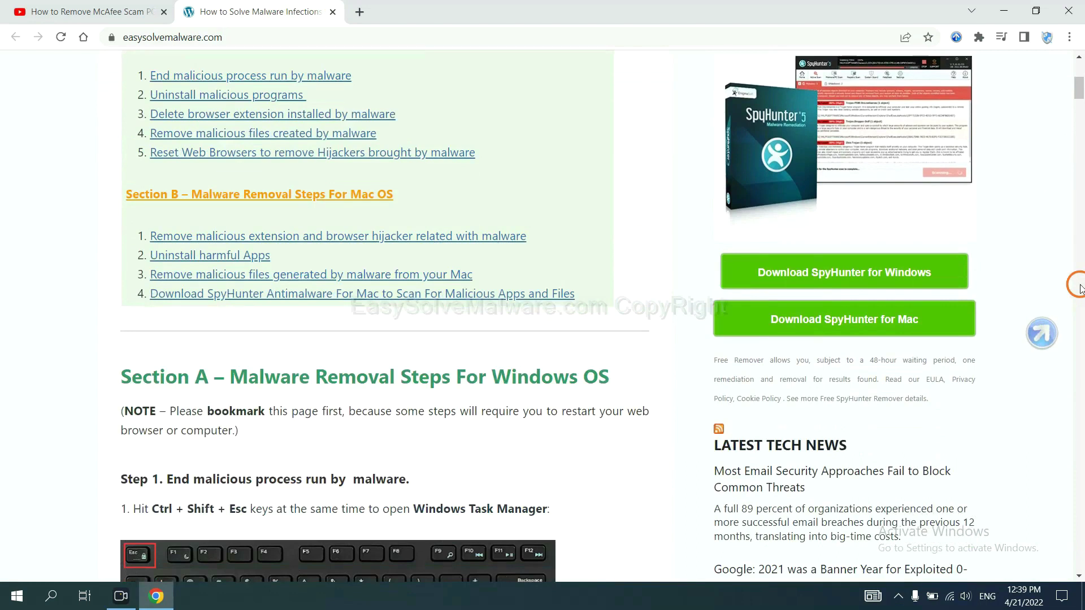
click(921, 270)
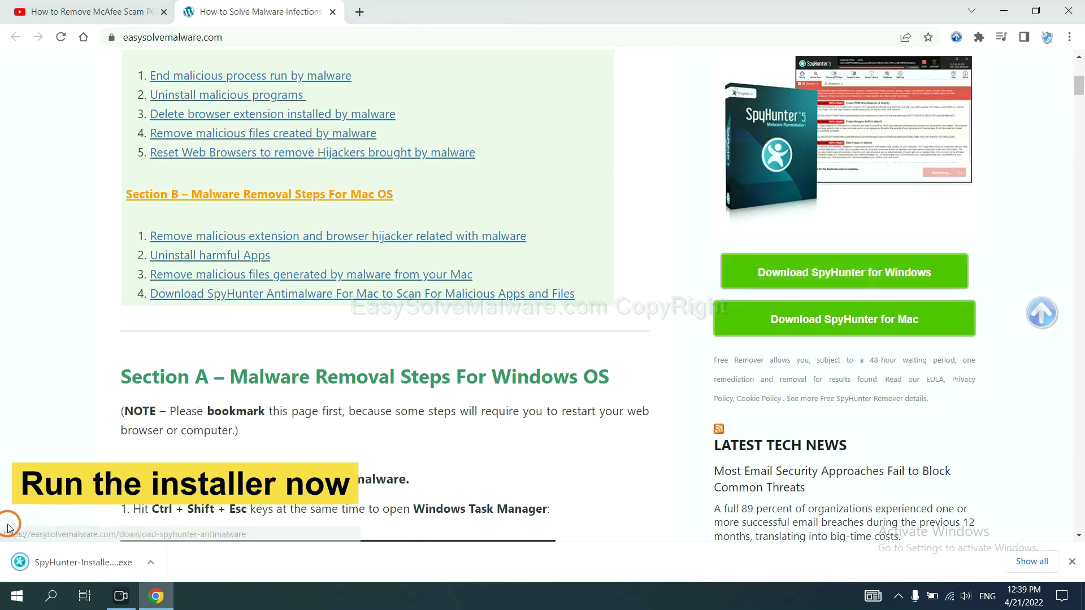
Run the downloaded SpyHunter installer in English, accept the licence and install.
click(68, 564)
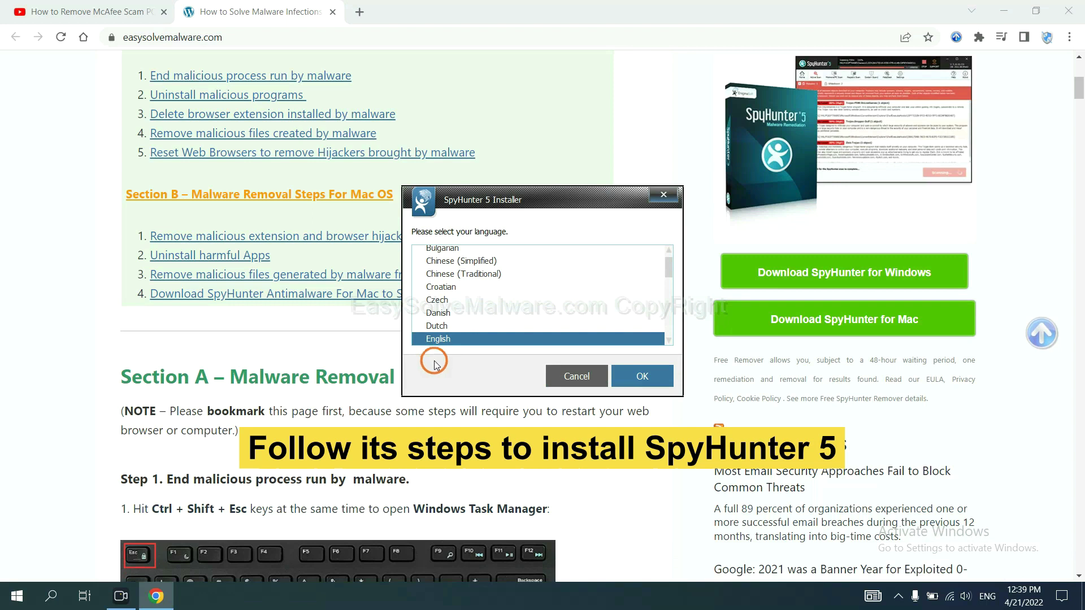
click(625, 375)
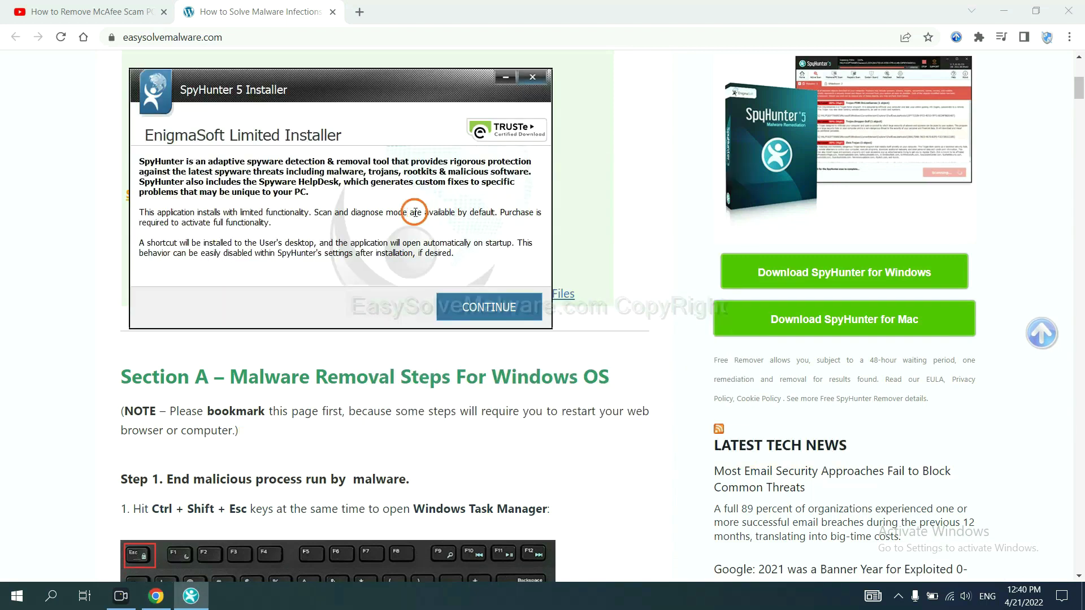
click(461, 308)
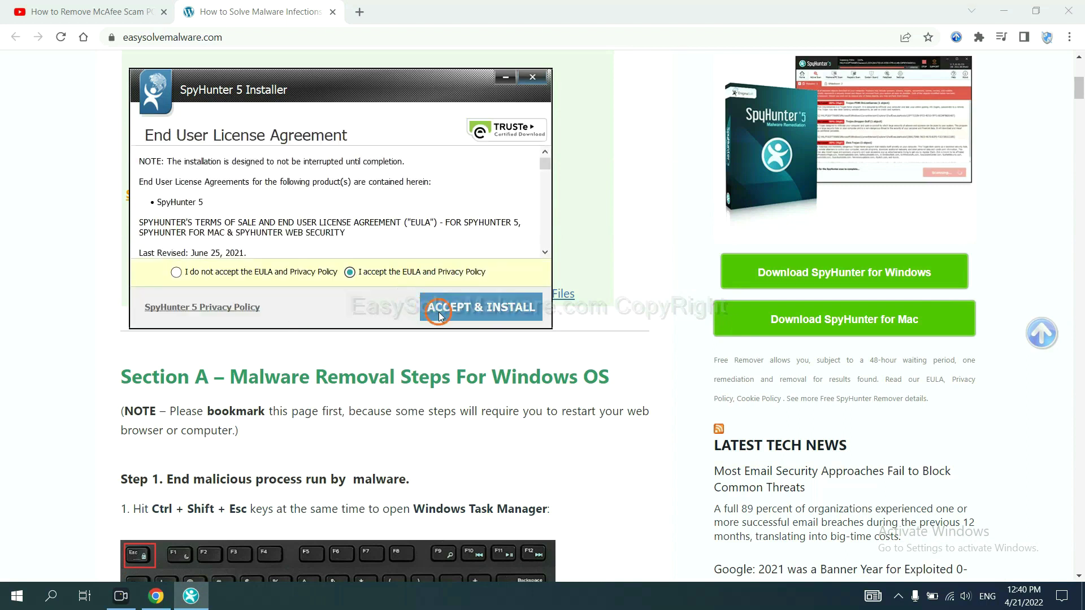
click(440, 314)
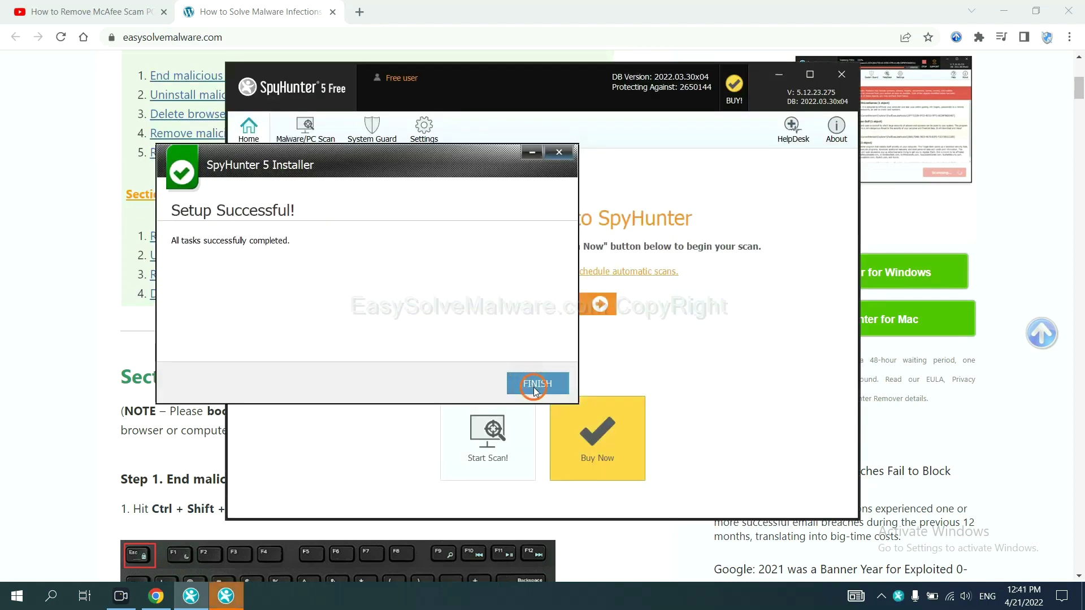
Finish setup, run a SpyHunter scan and move past the detected remove360.bat object.
click(534, 383)
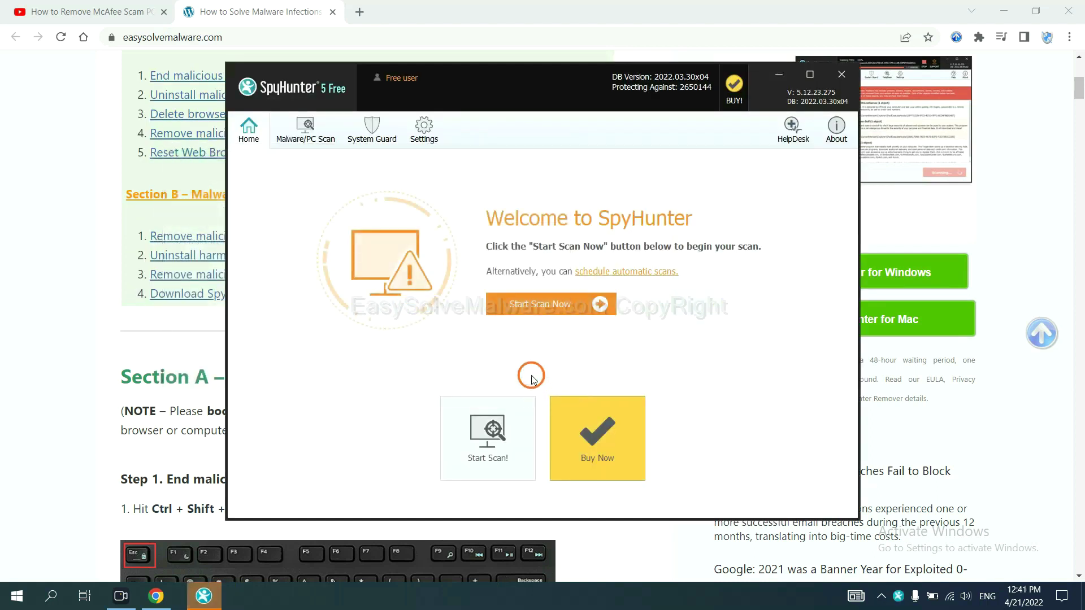
click(534, 308)
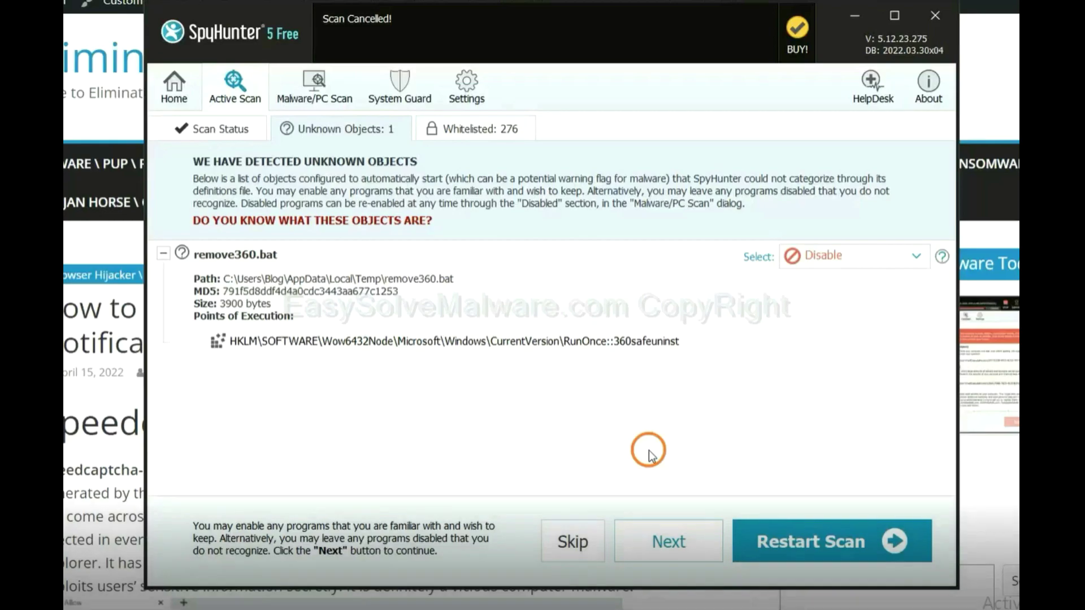
click(667, 543)
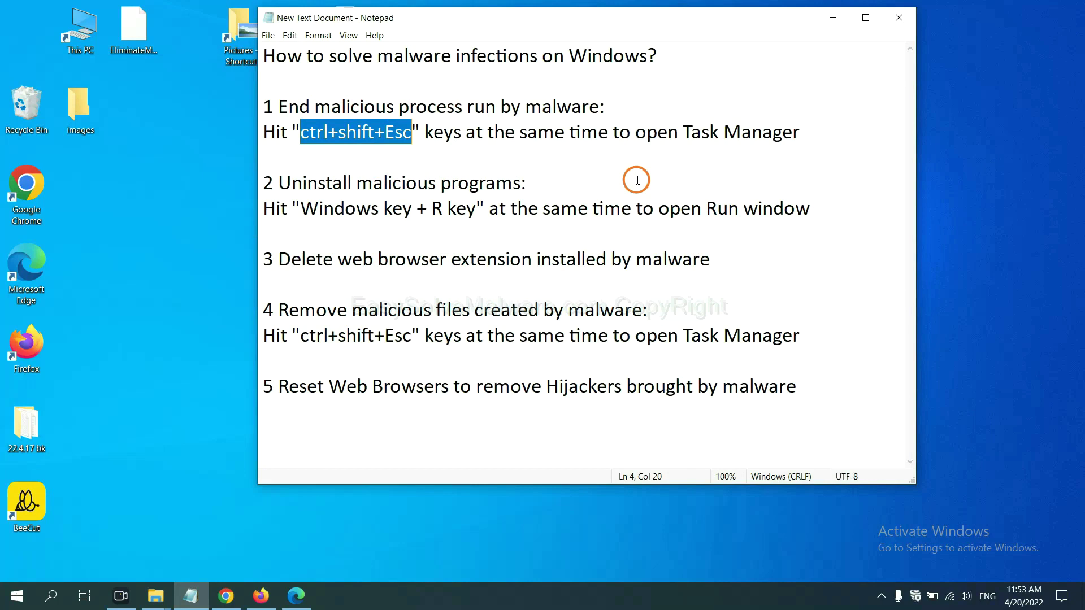
Highlight the Task Manager shortcut in the notes and open Task Manager with Ctrl+Shift+Esc.
click(394, 135)
drag(412, 135, 304, 136)
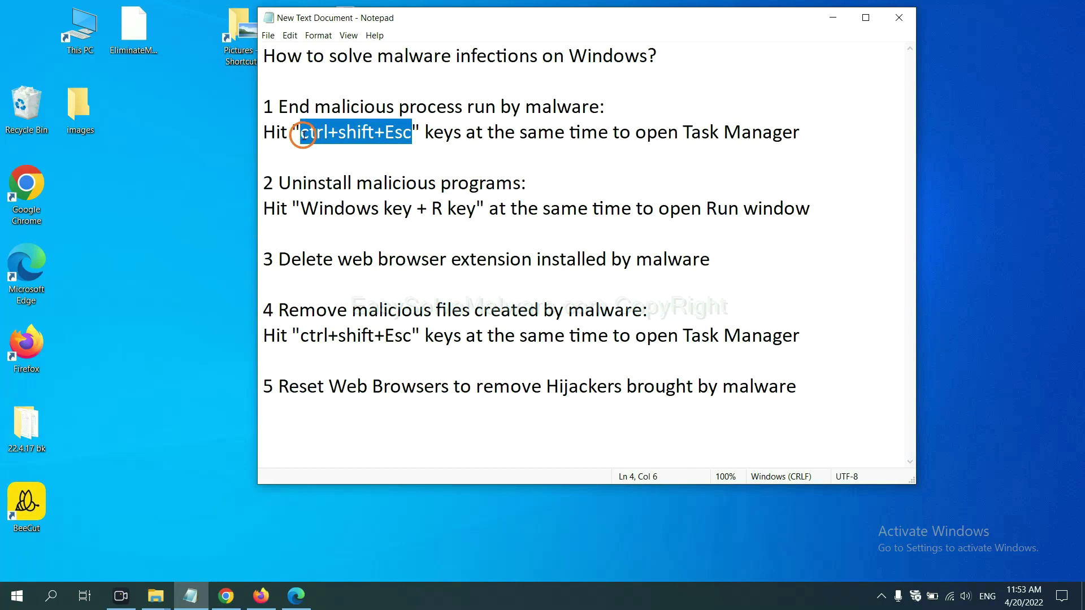
key(ctrl+shift+Escape)
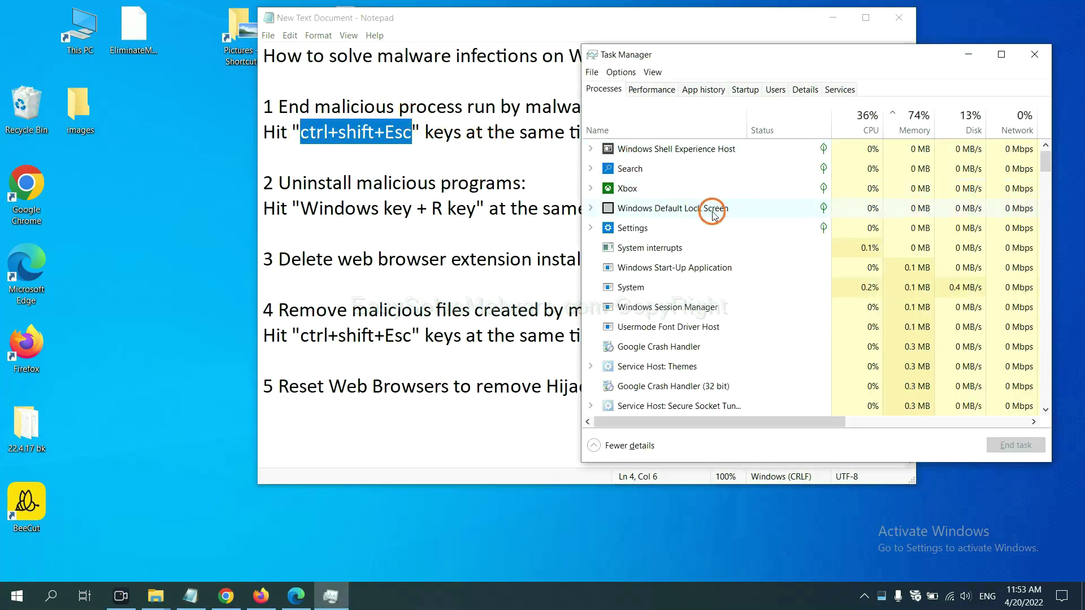
End the Usermode Font Driver Host process, close Task Manager and return to the notes.
click(725, 286)
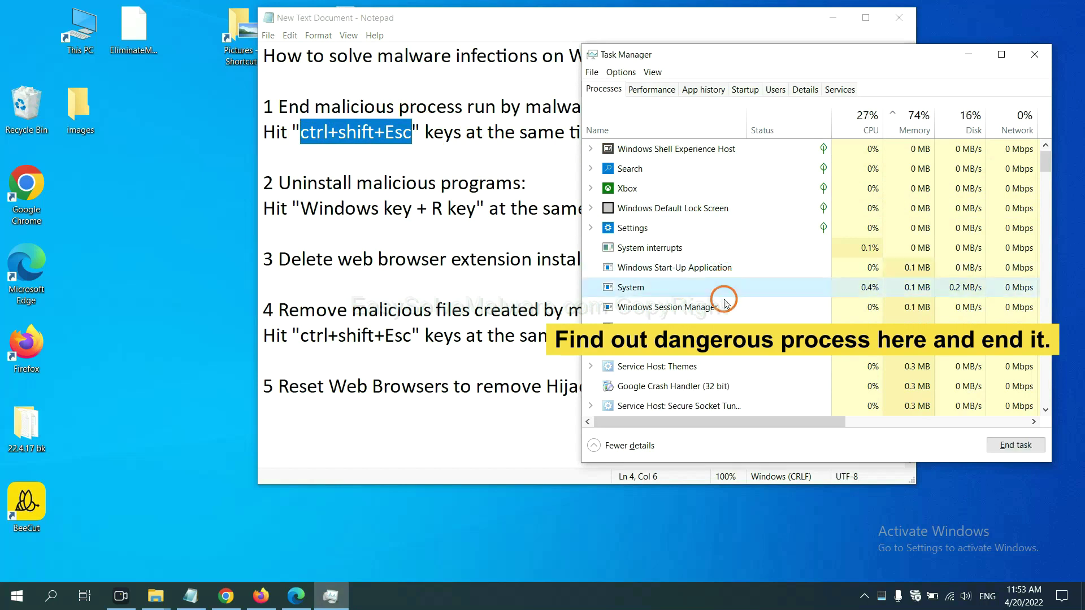
click(721, 327)
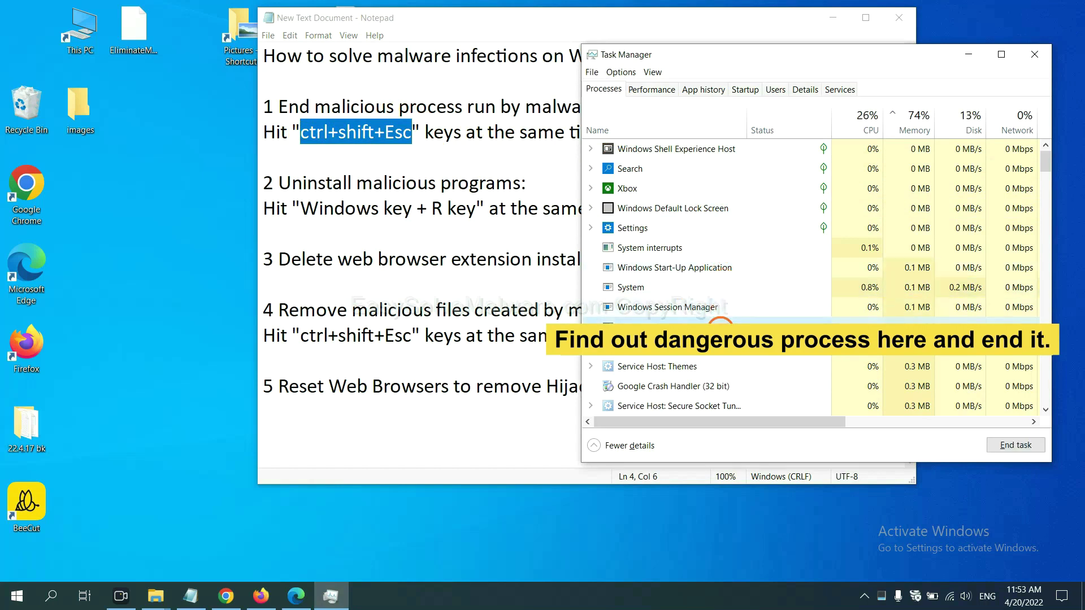
click(1026, 445)
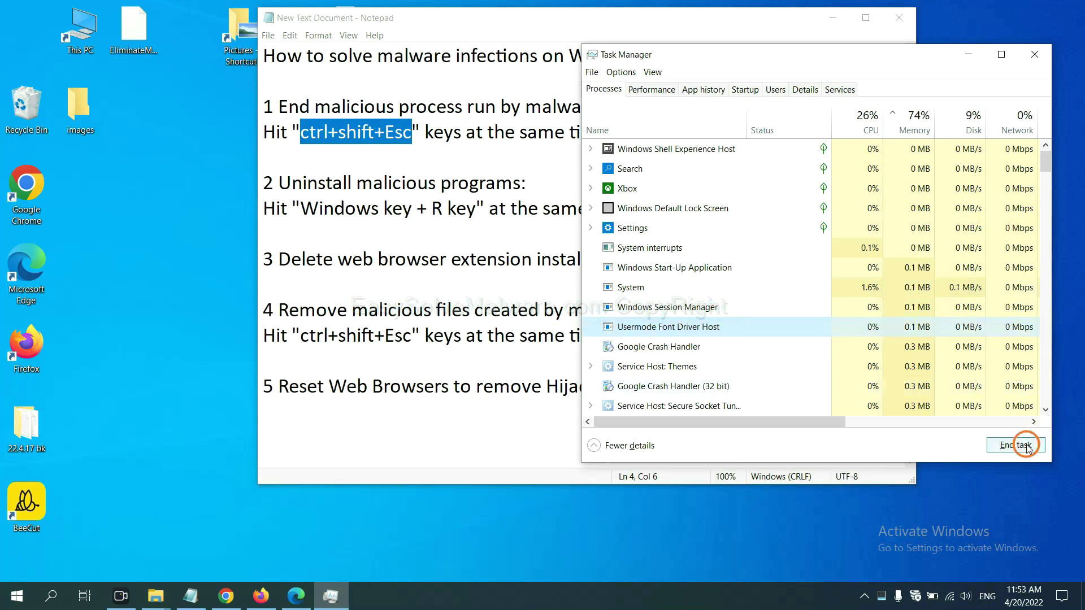
click(1030, 54)
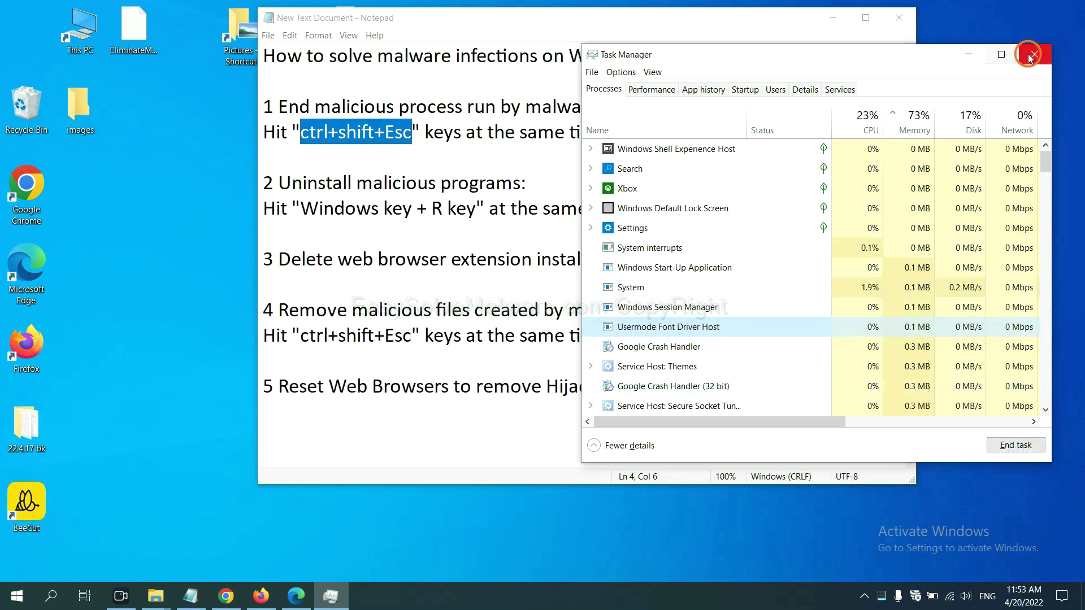
click(676, 194)
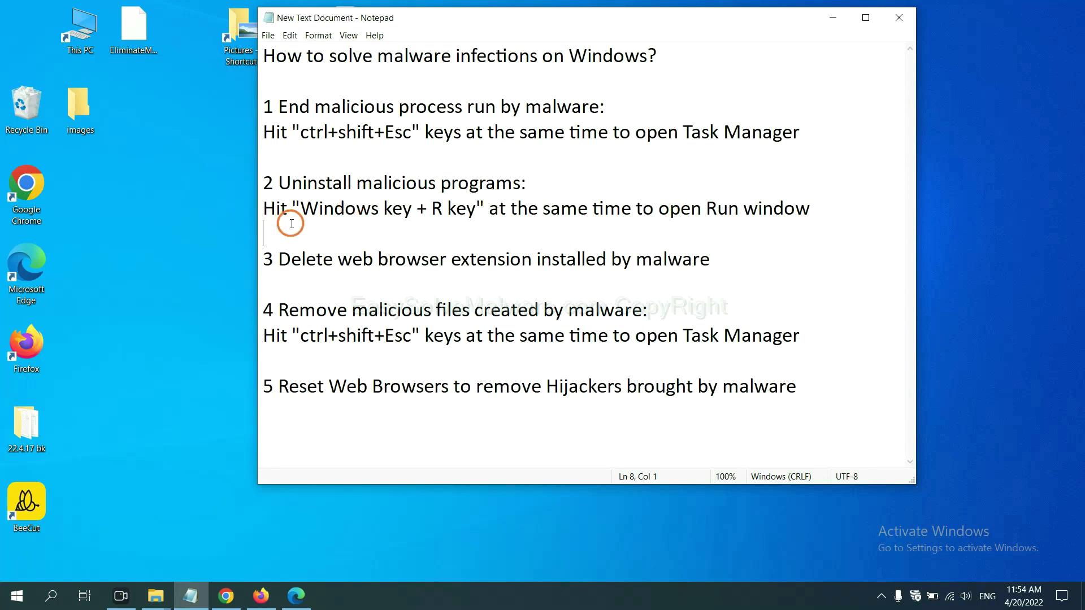
Run the 'control panel' command from the Win+R Run dialog.
drag(298, 213, 473, 221)
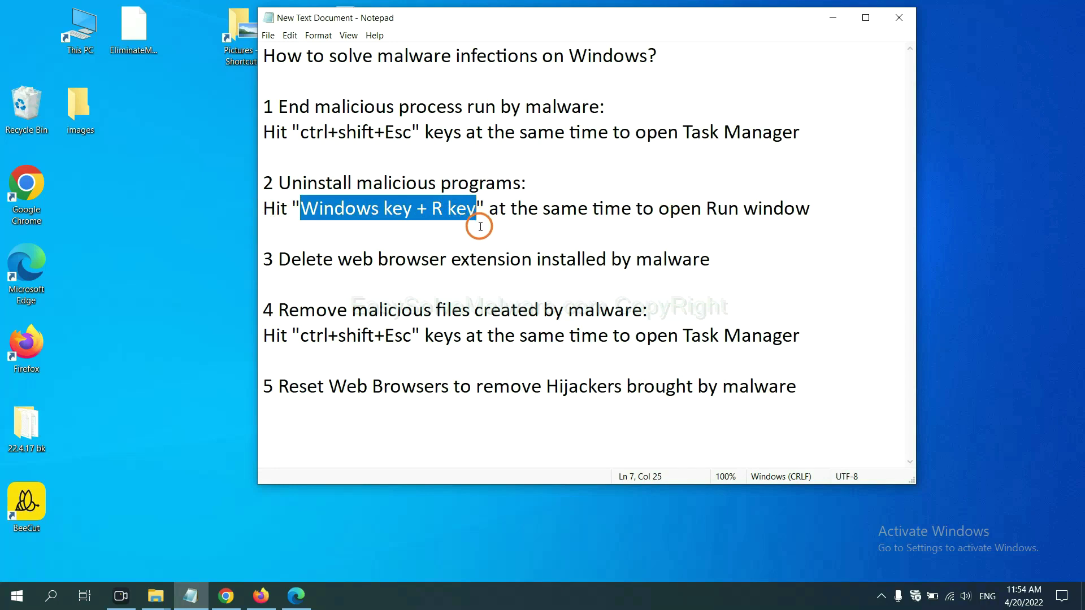
key(super+r)
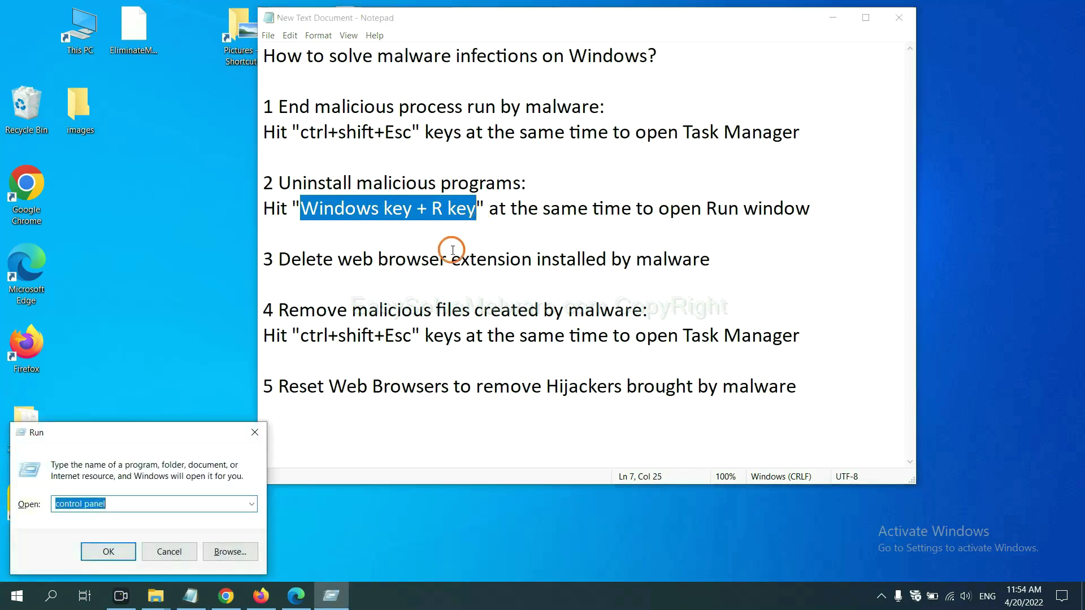
drag(127, 441, 829, 191)
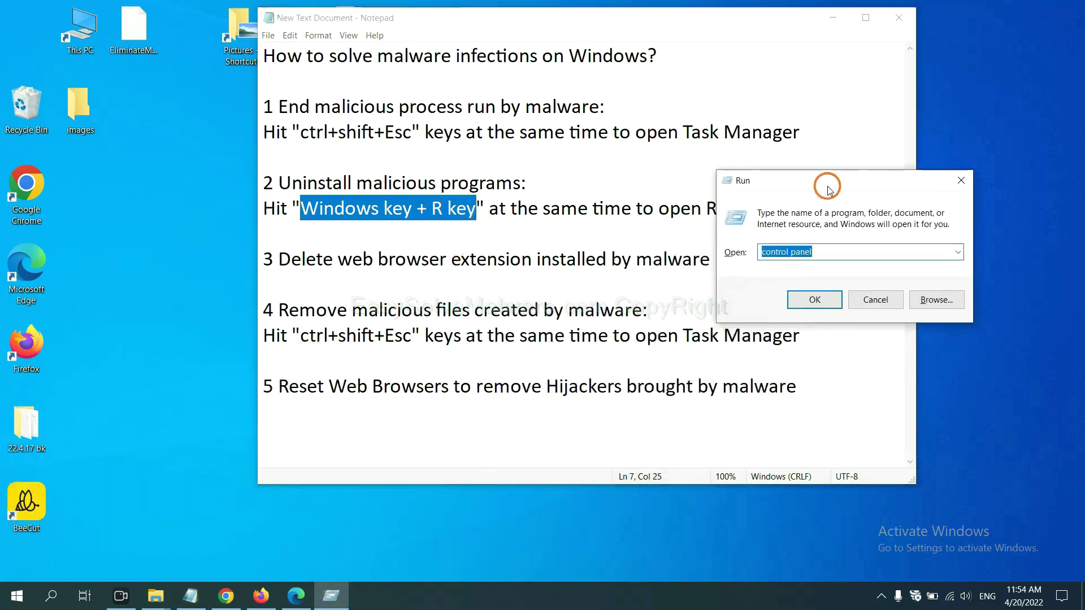
click(836, 251)
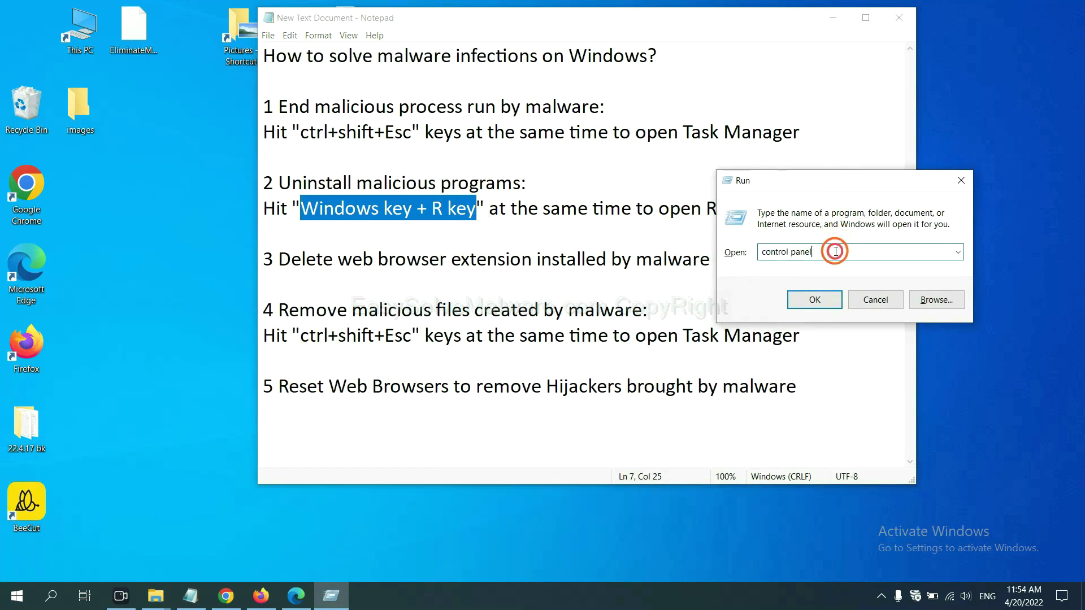
double_click(774, 252)
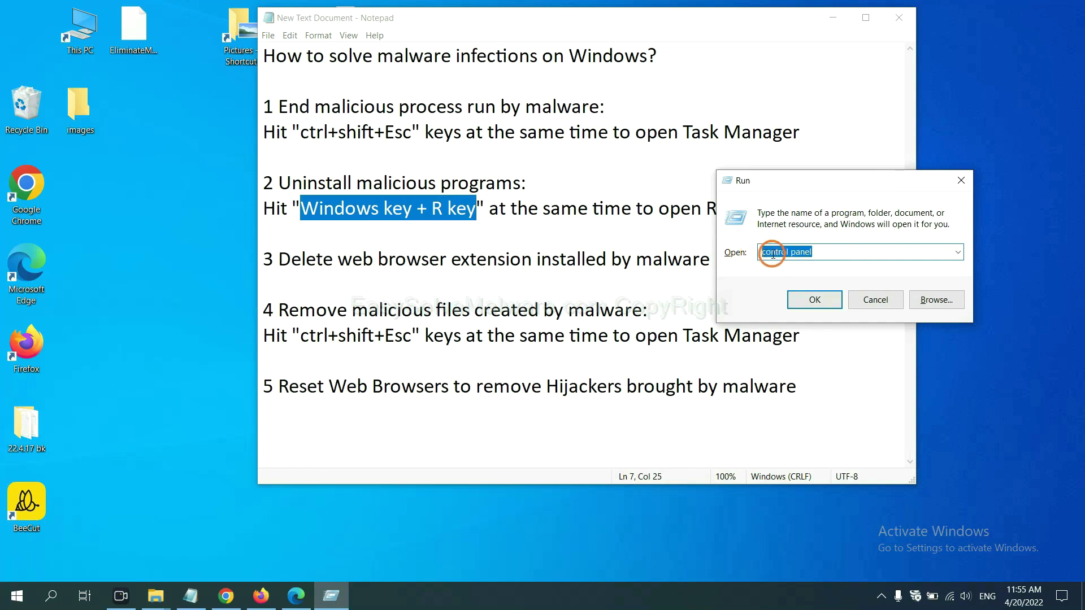
click(815, 305)
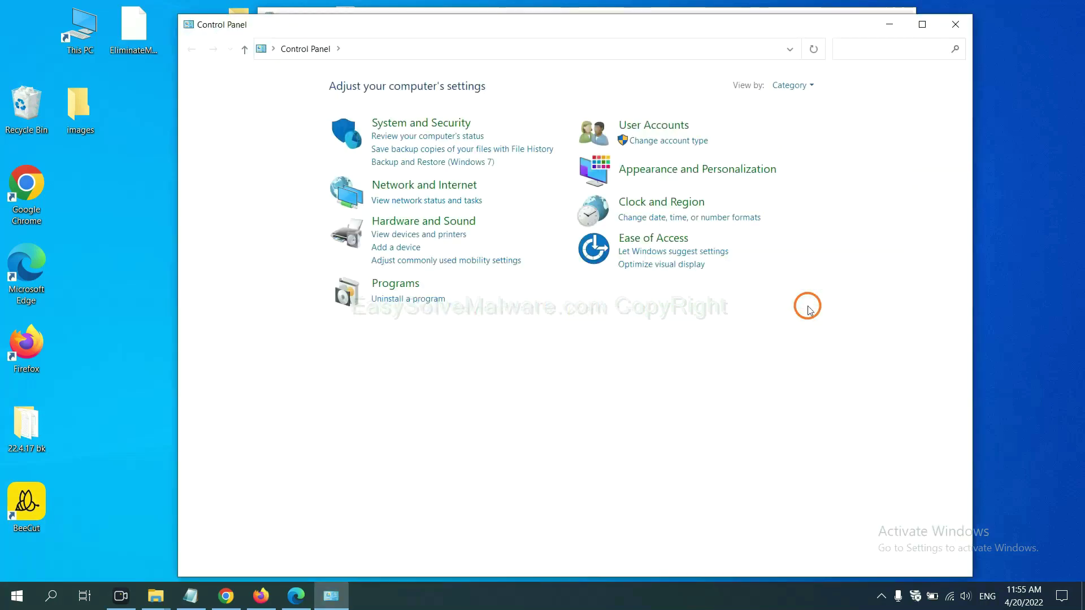
Open Uninstall a program, select Xiph.Org Open Codecs, then close Programs and Features.
click(428, 304)
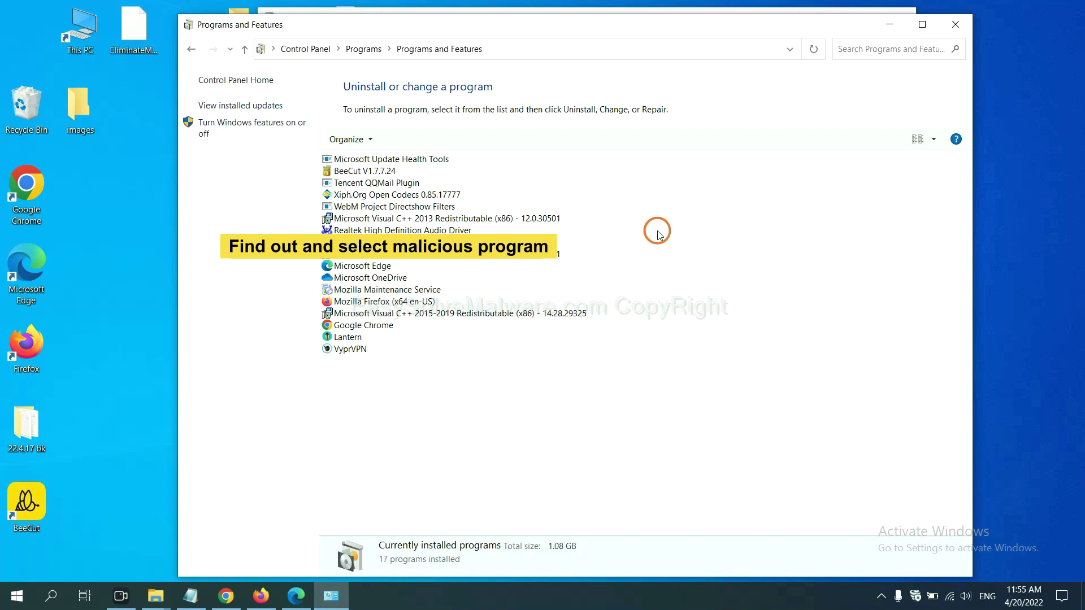
click(427, 195)
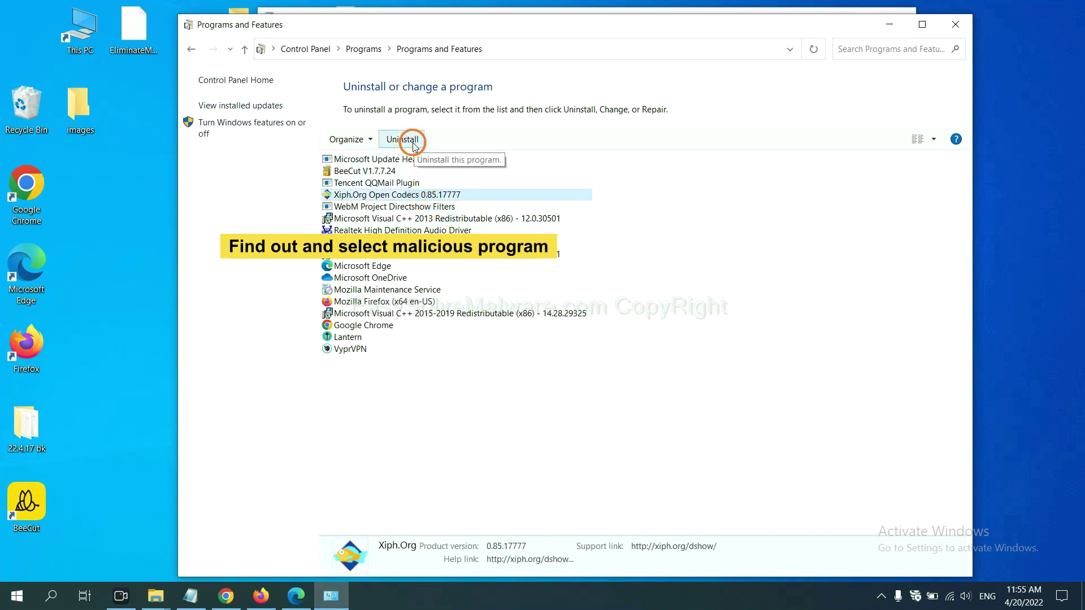
click(961, 28)
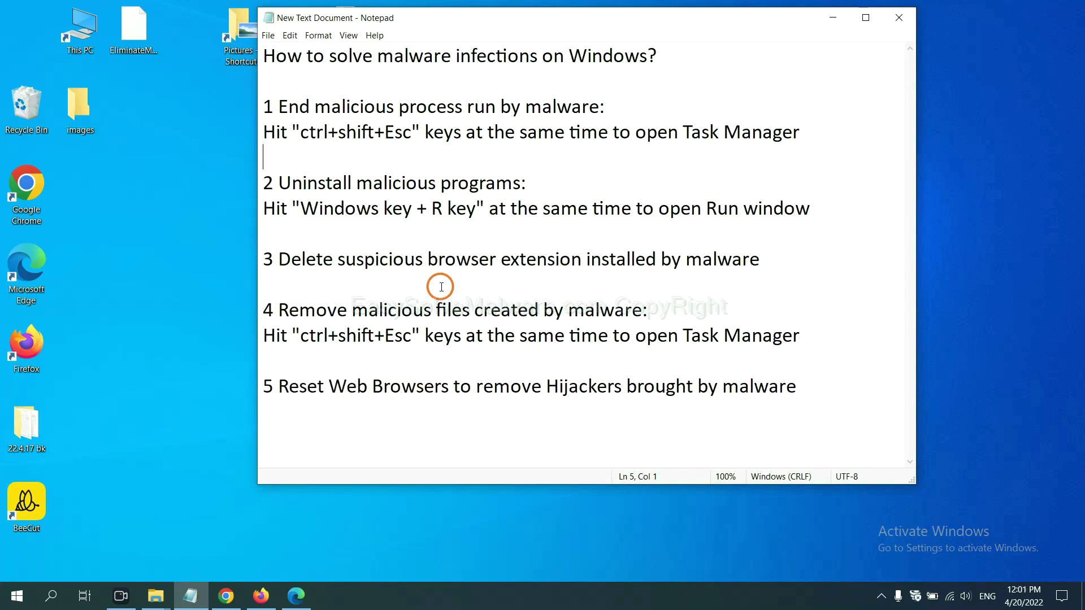
Open Chrome's Extensions page from the menu to see the Scroll To Top extension.
click(226, 596)
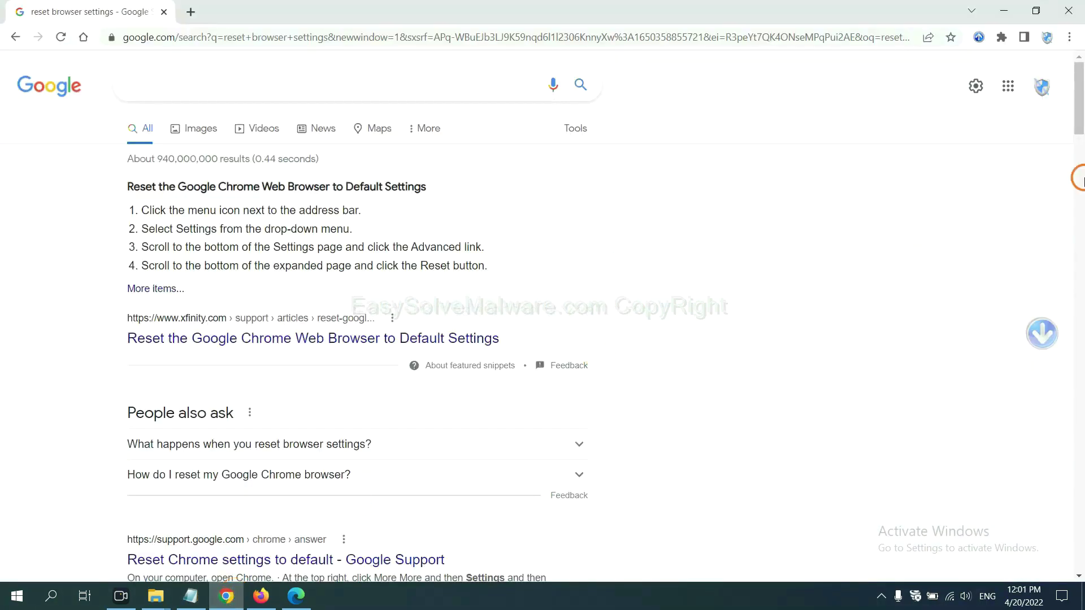
click(1068, 40)
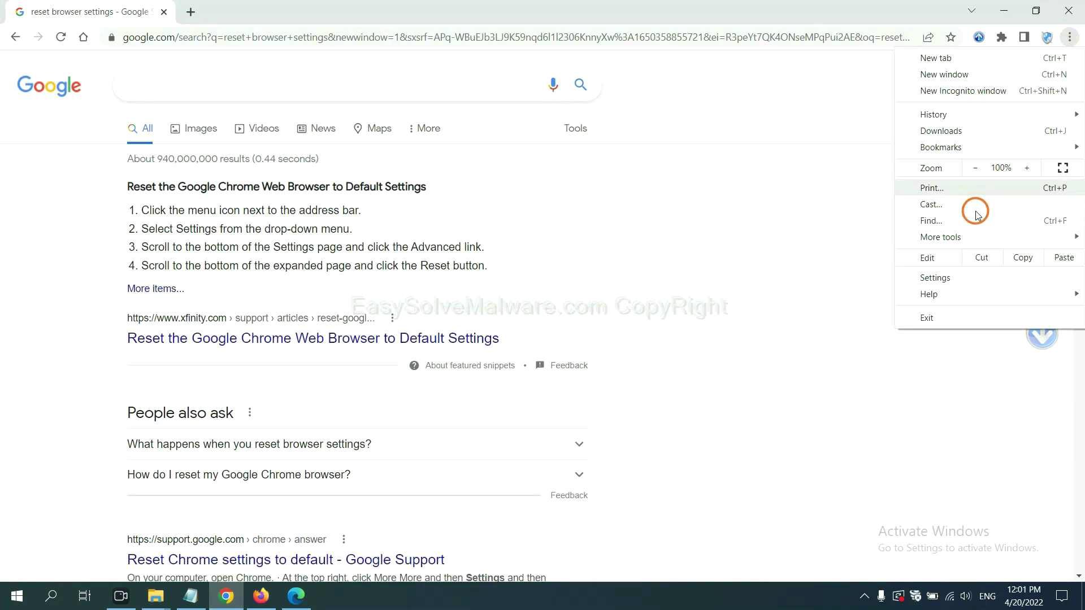
mouse_move(973, 237)
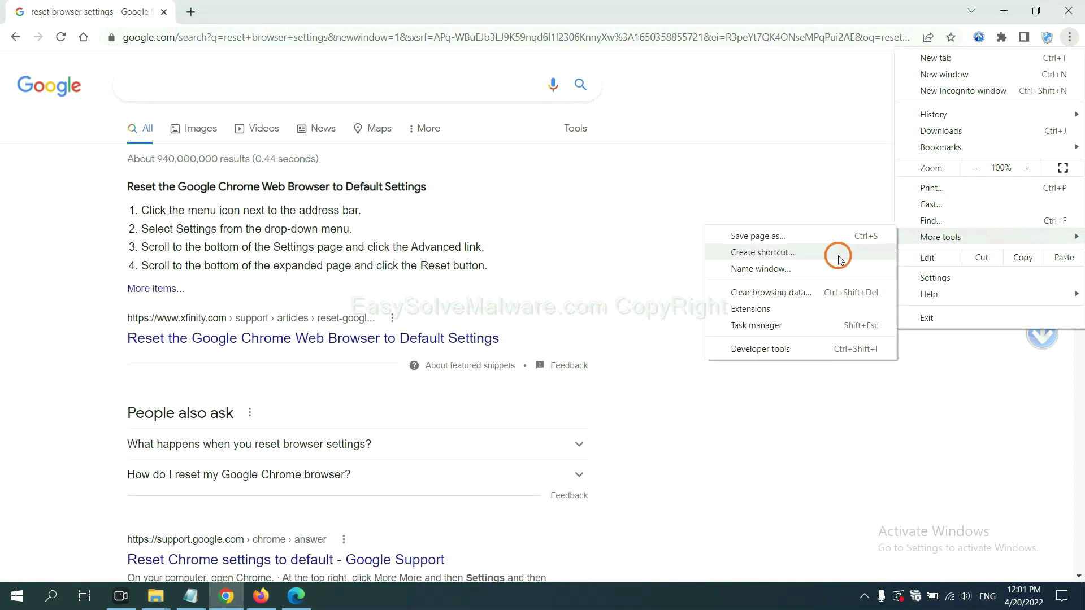
click(800, 308)
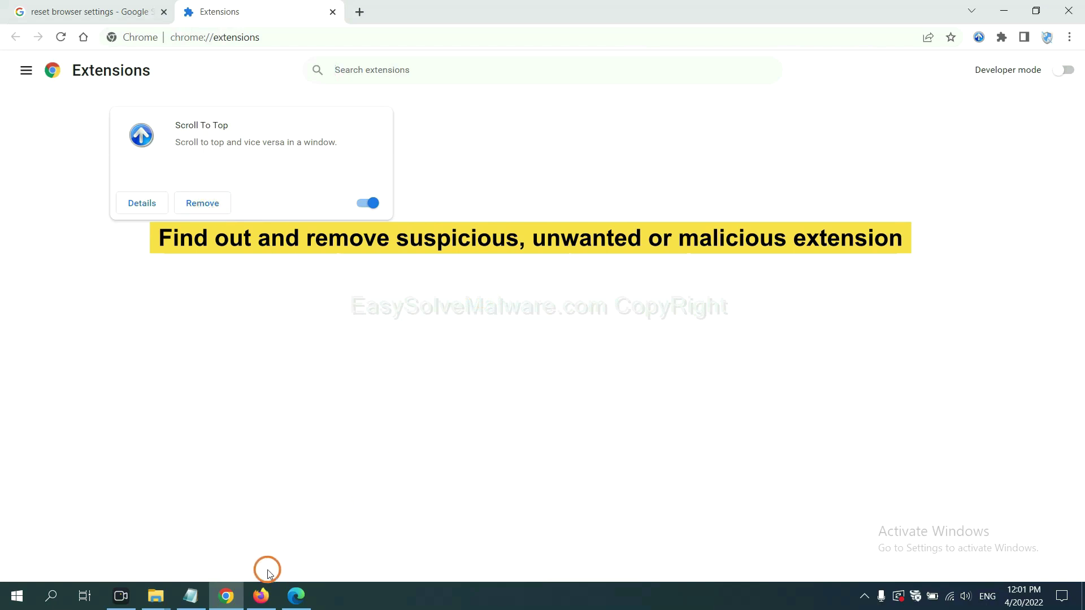
Open Firefox's Add-ons and themes manager and show the options for GIPHY for Firefox.
click(260, 595)
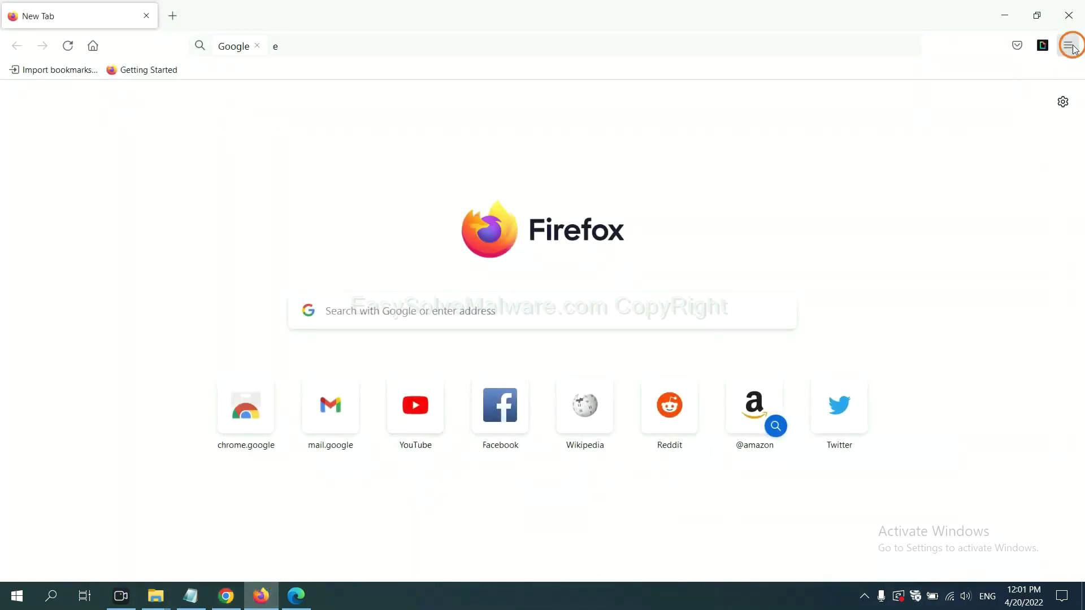
click(1070, 46)
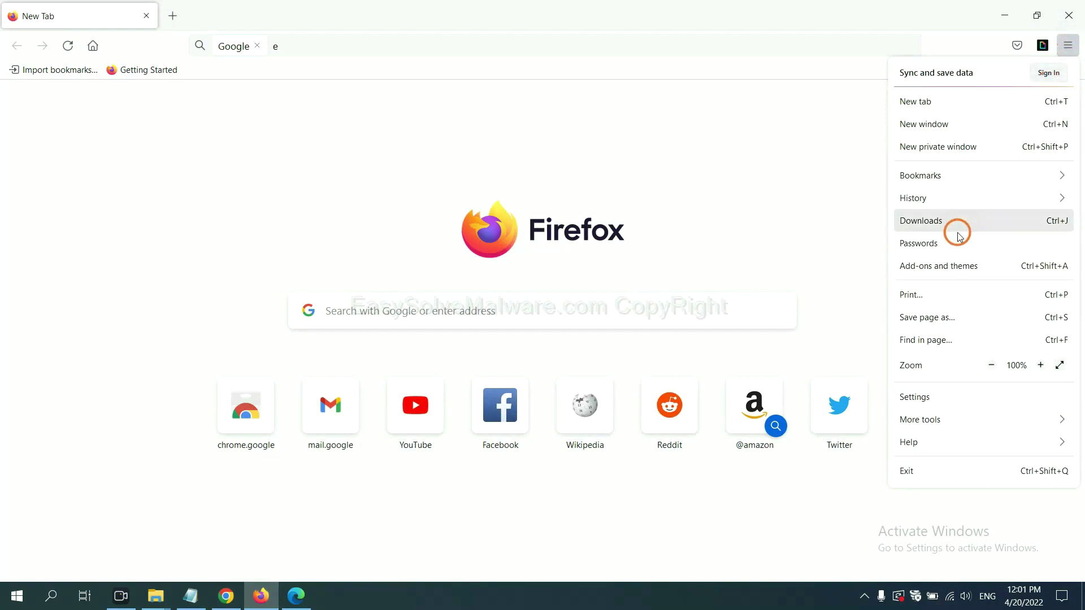
click(950, 274)
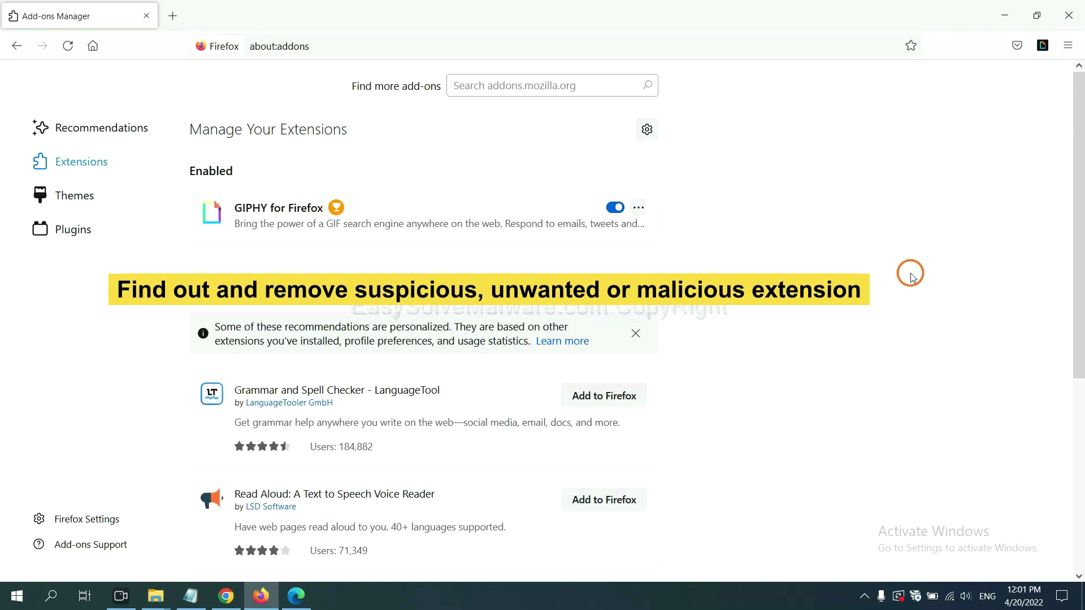
click(638, 208)
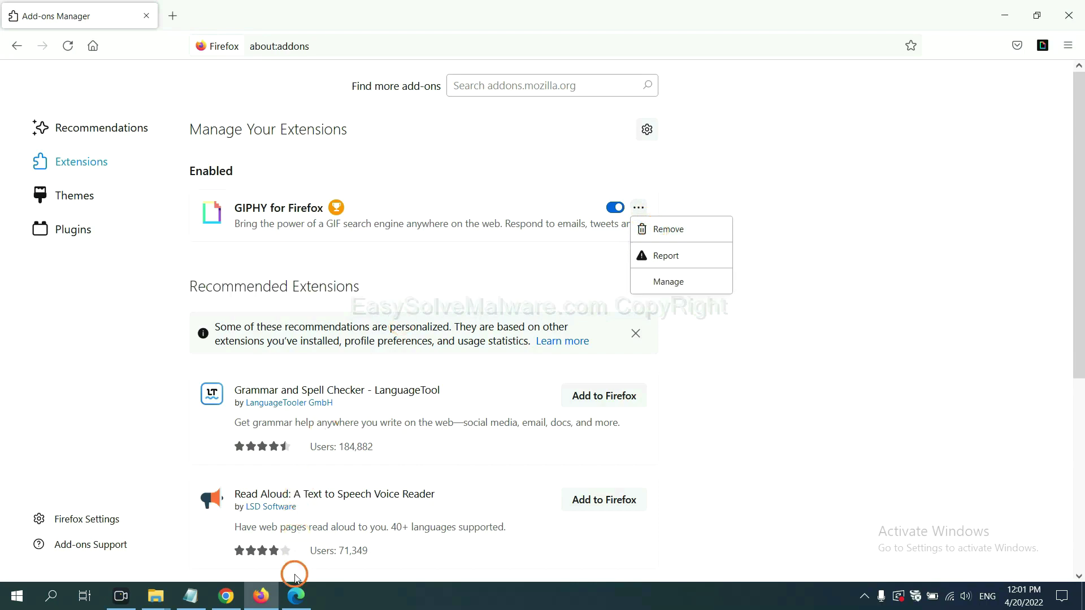
click(296, 599)
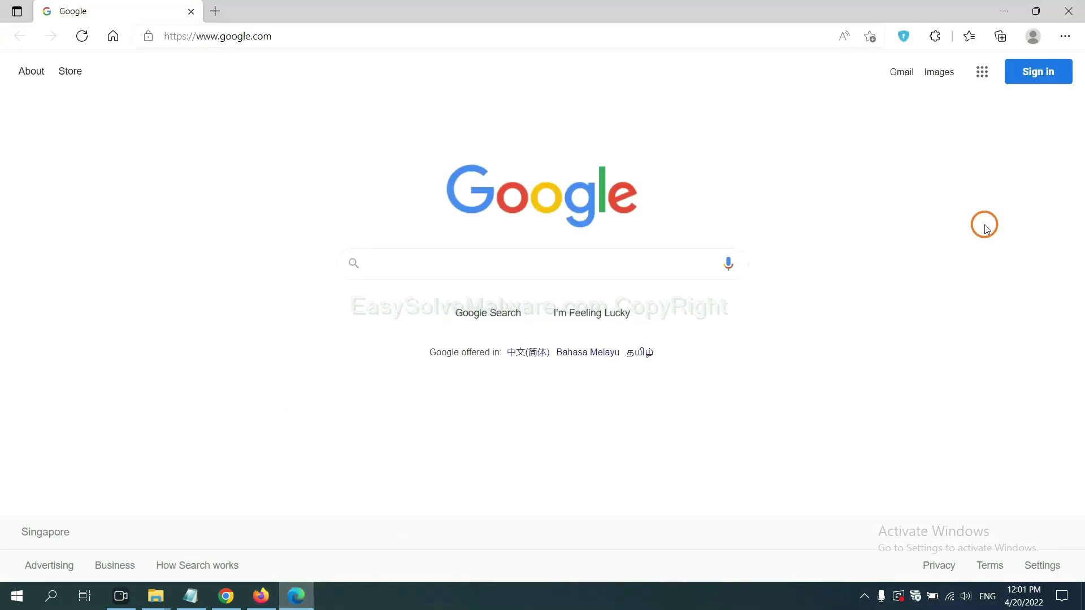
Remove the ArcVpn Free Fast VPN Proxy extension from Edge's Manage extensions page.
click(1065, 37)
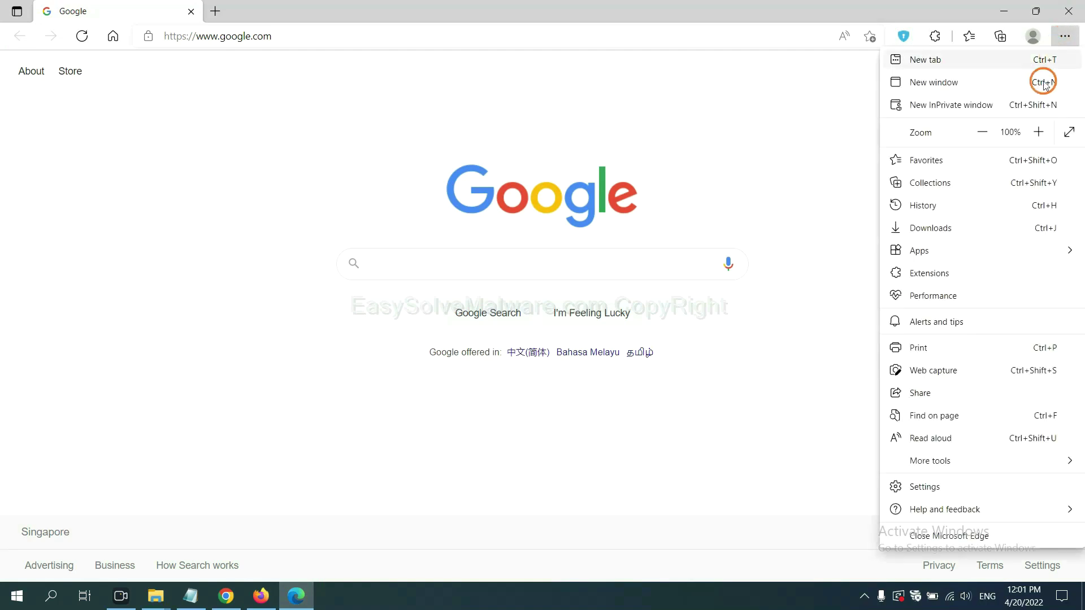
right_click(933, 274)
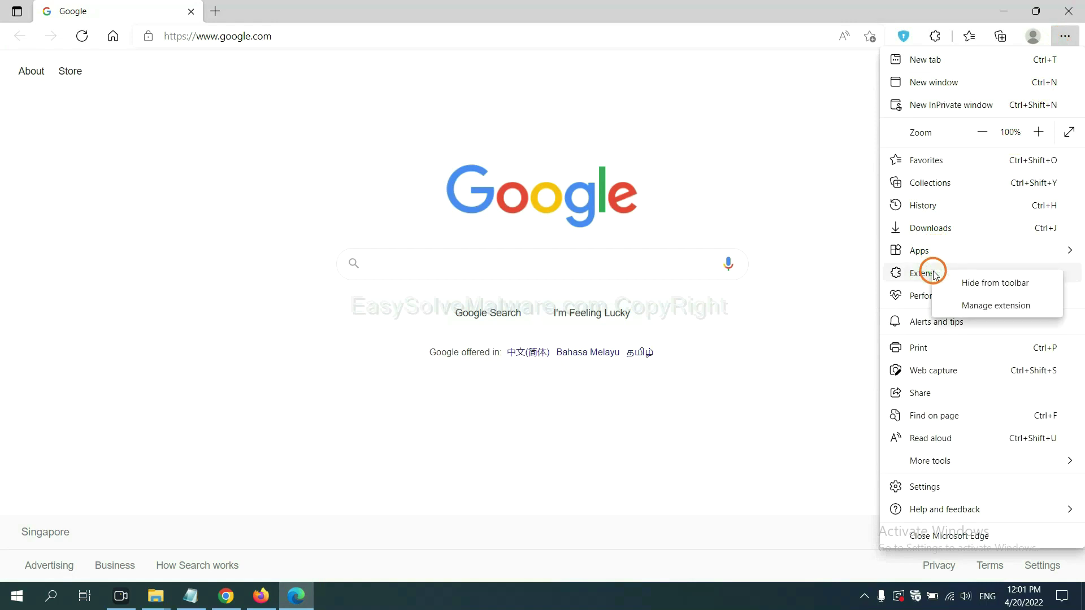
click(974, 306)
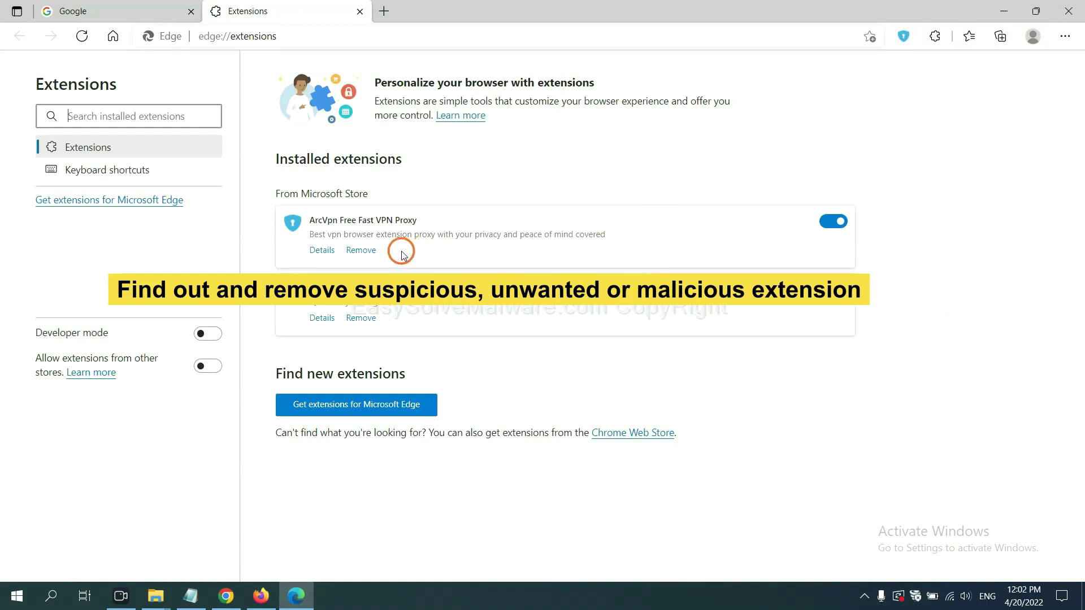
click(372, 250)
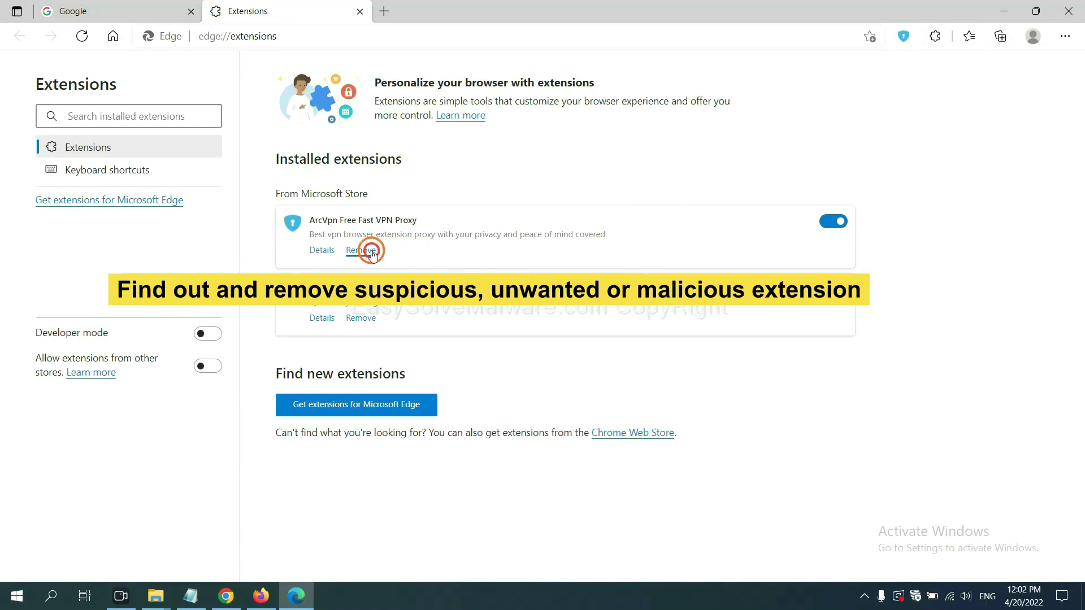
click(810, 136)
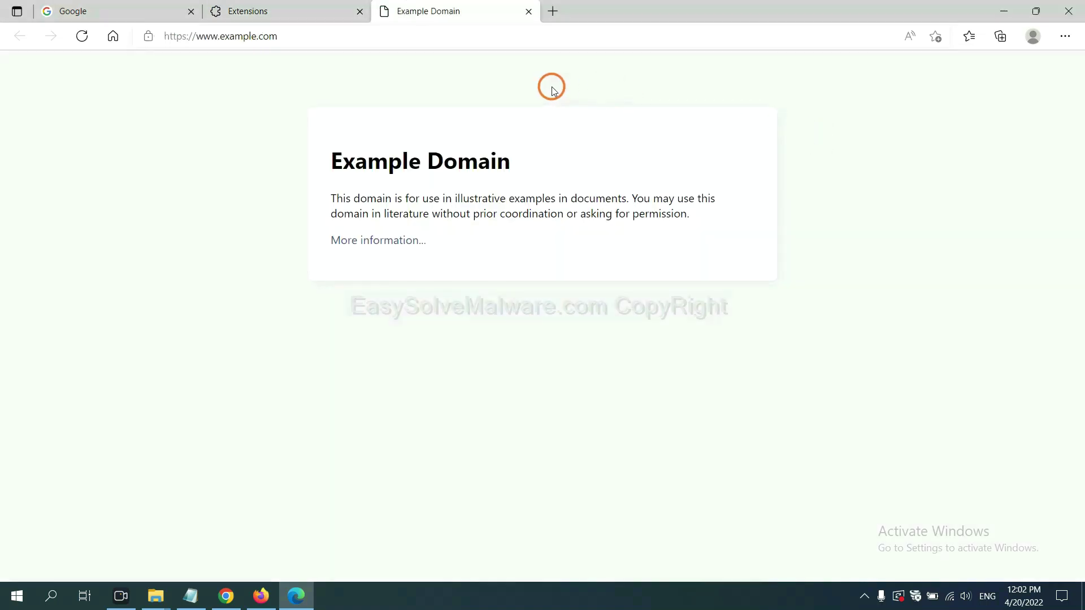
Show the desktop and review the step 4 registry instructions in the notes.
click(1078, 603)
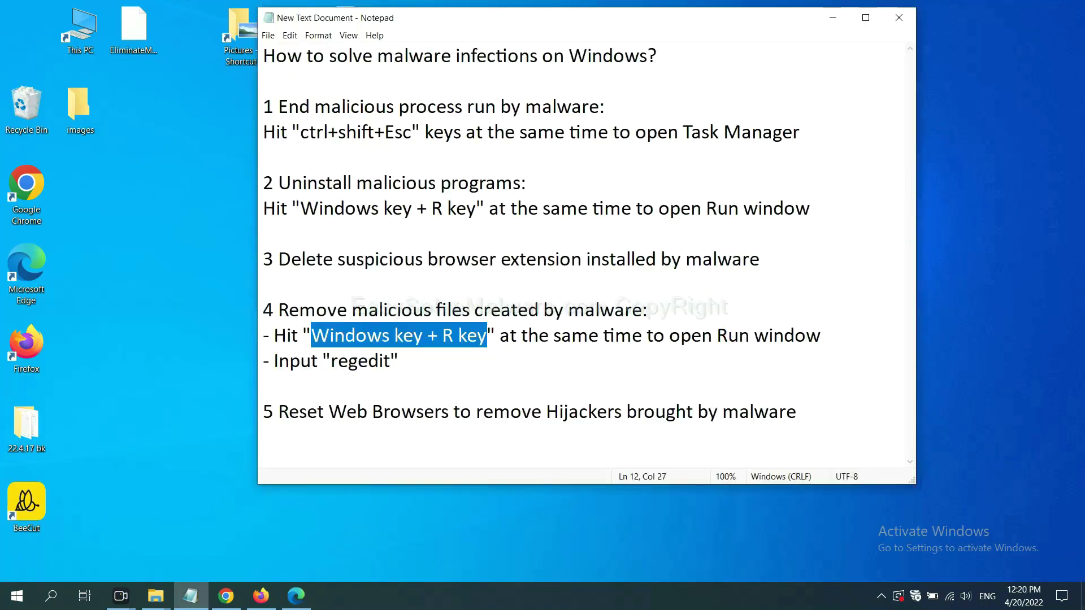
click(737, 331)
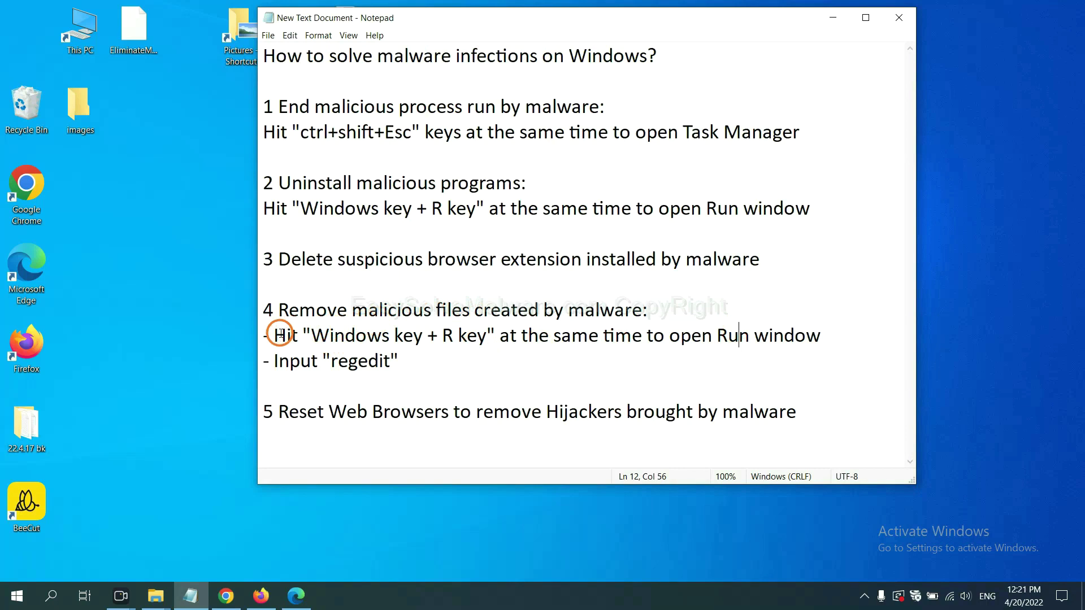
drag(280, 334, 625, 347)
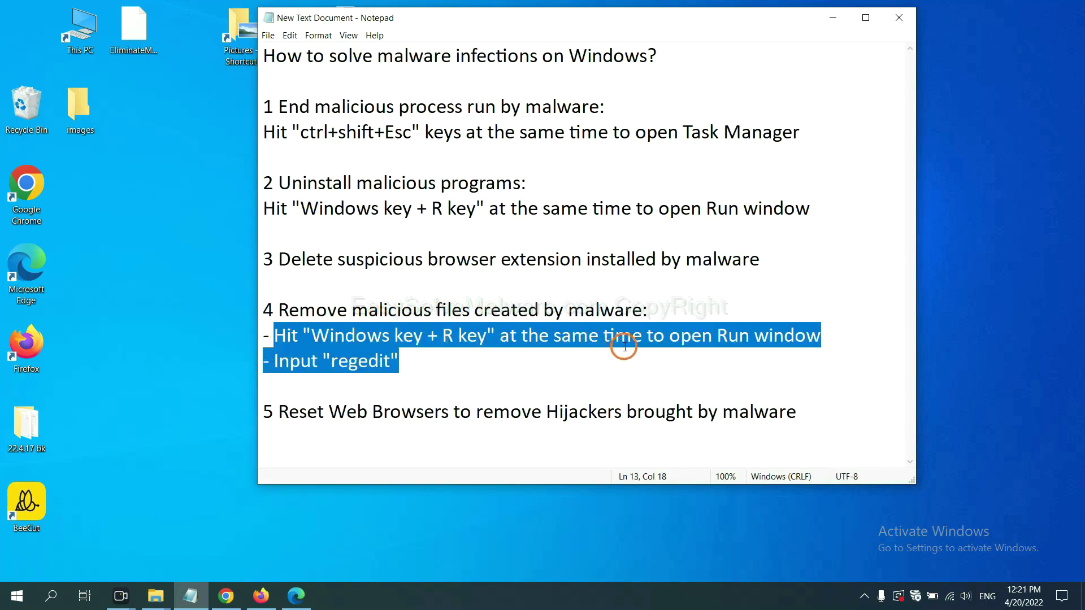
click(627, 342)
Launch regedit from the Win+R Run dialog to open Registry Editor.
key(super+r)
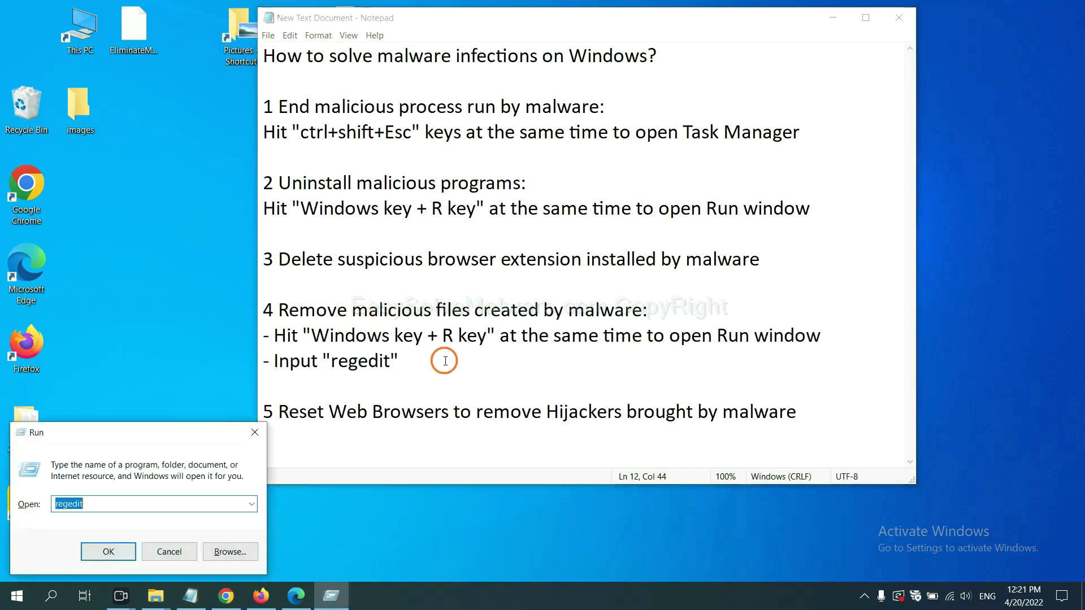
drag(206, 430, 863, 228)
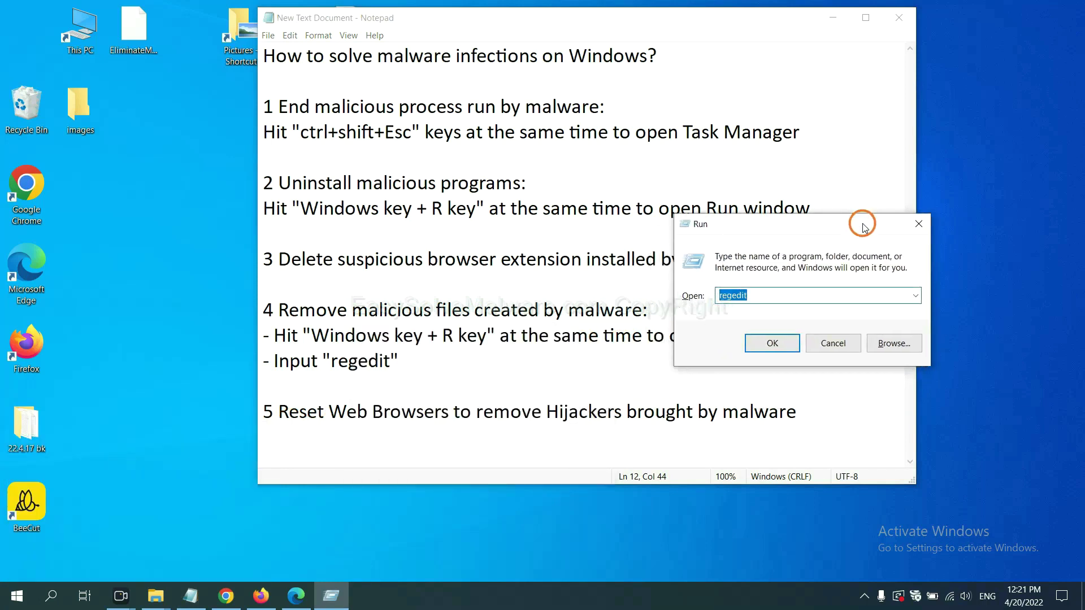
click(799, 294)
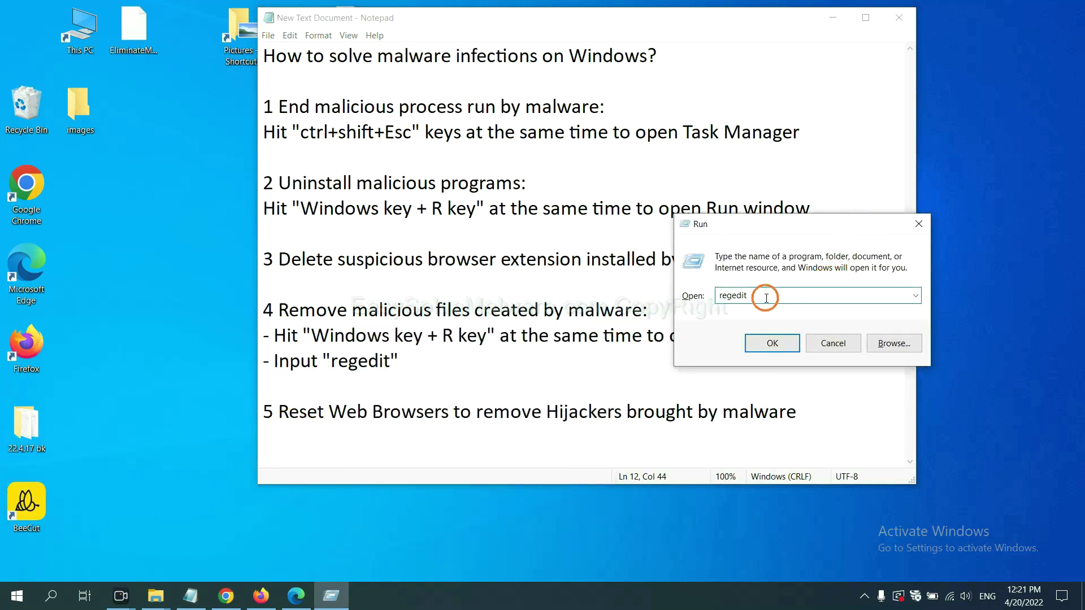
click(771, 342)
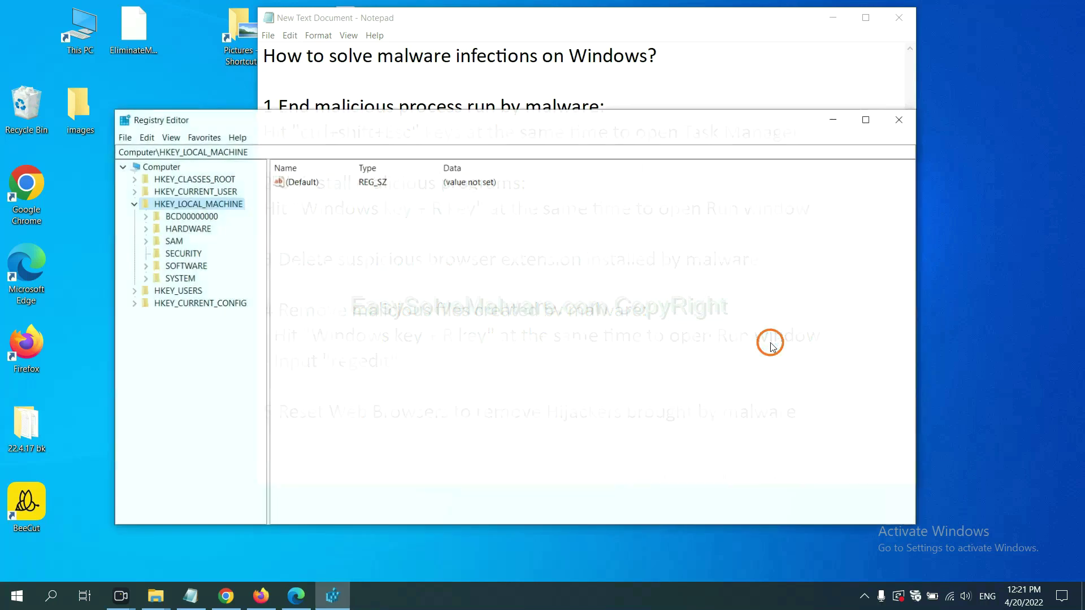
Search the registry for 'beecut' and open the FEATURE_BROWSER_EMULATION key's context menu.
click(153, 139)
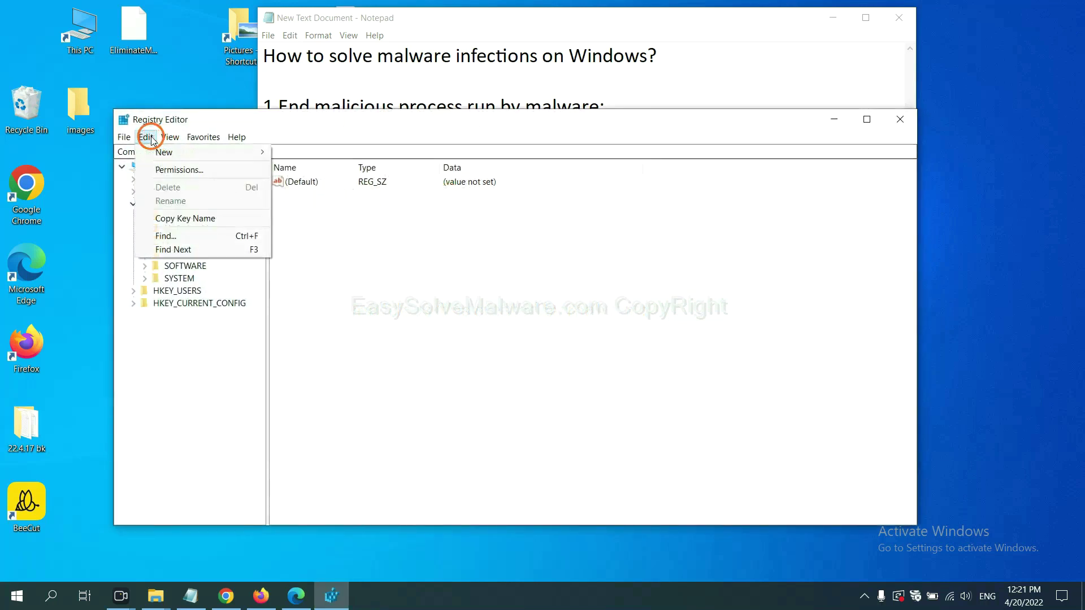
click(192, 237)
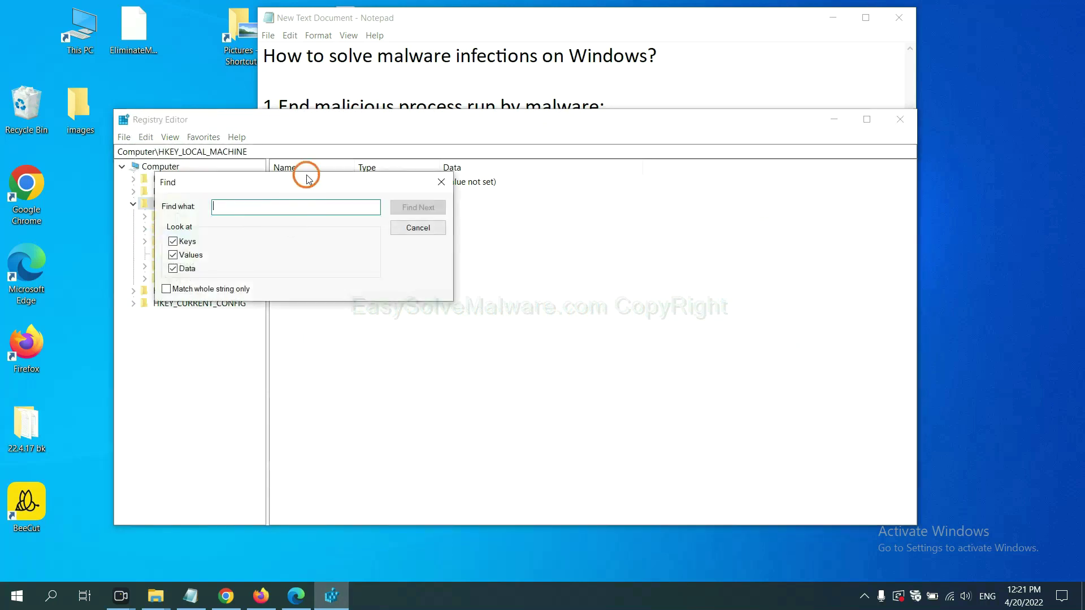
drag(300, 173, 401, 201)
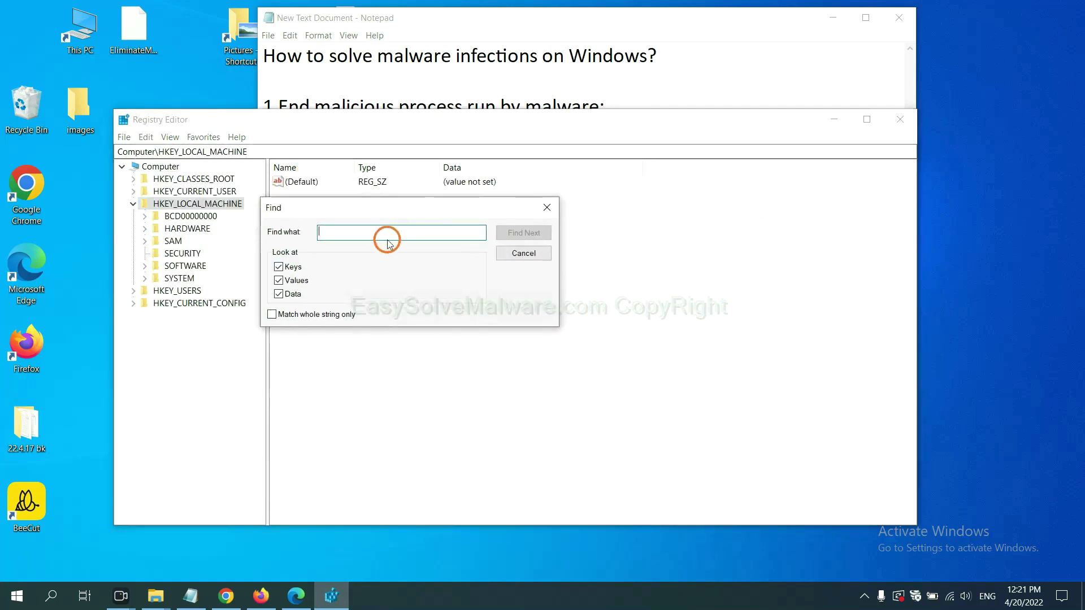
click(392, 237)
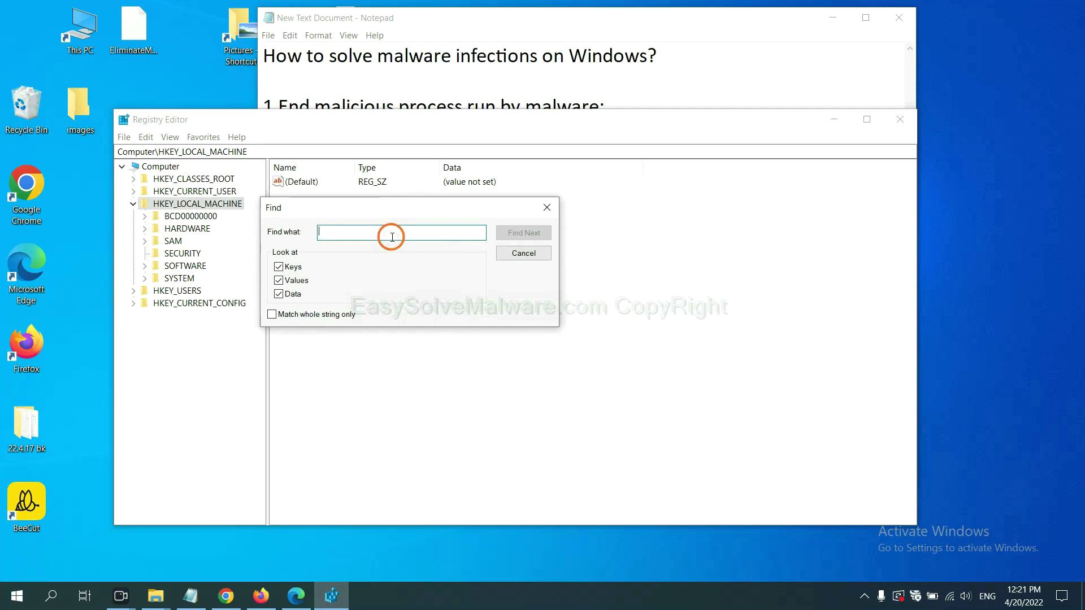
text(be)
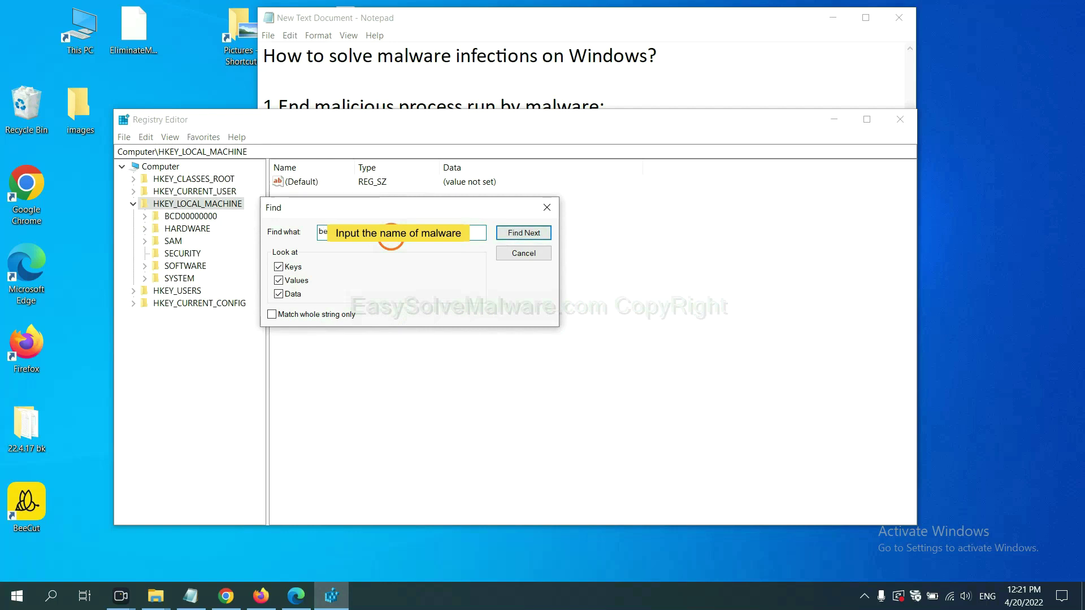
text(ecut)
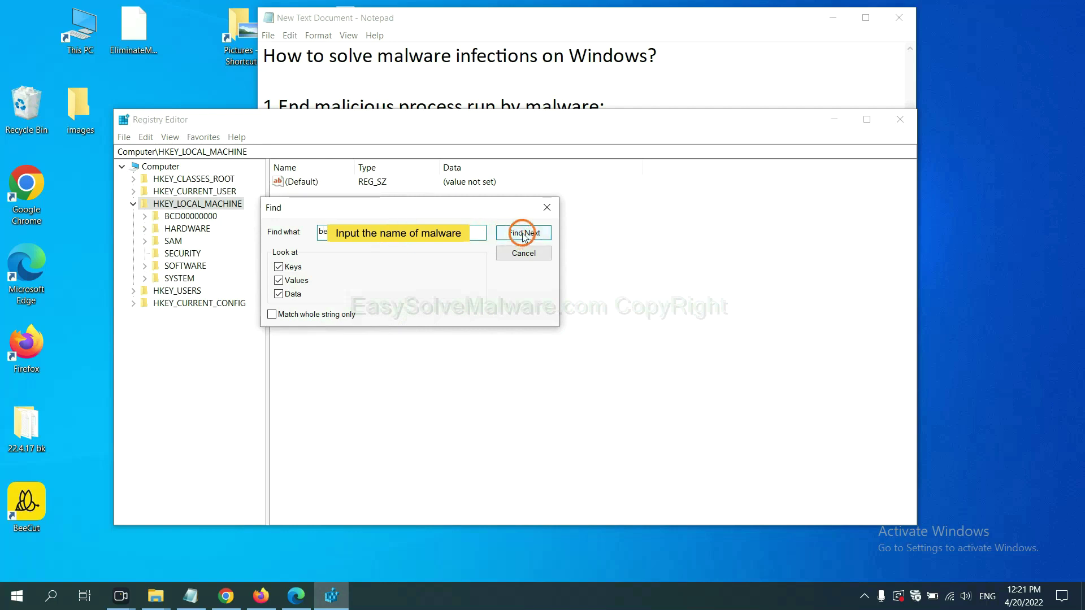
click(524, 233)
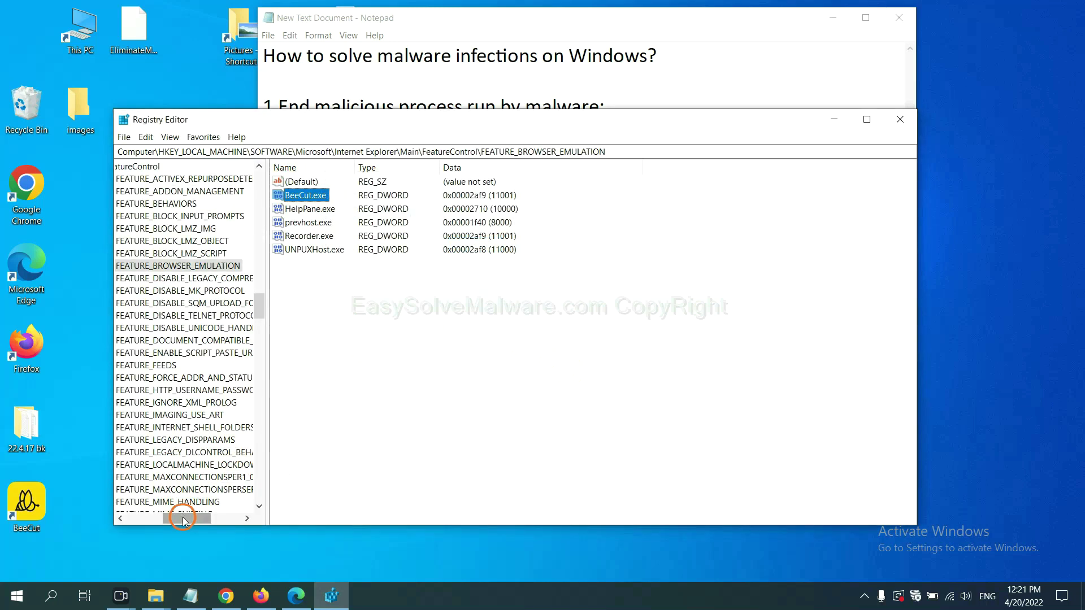
drag(182, 518, 176, 516)
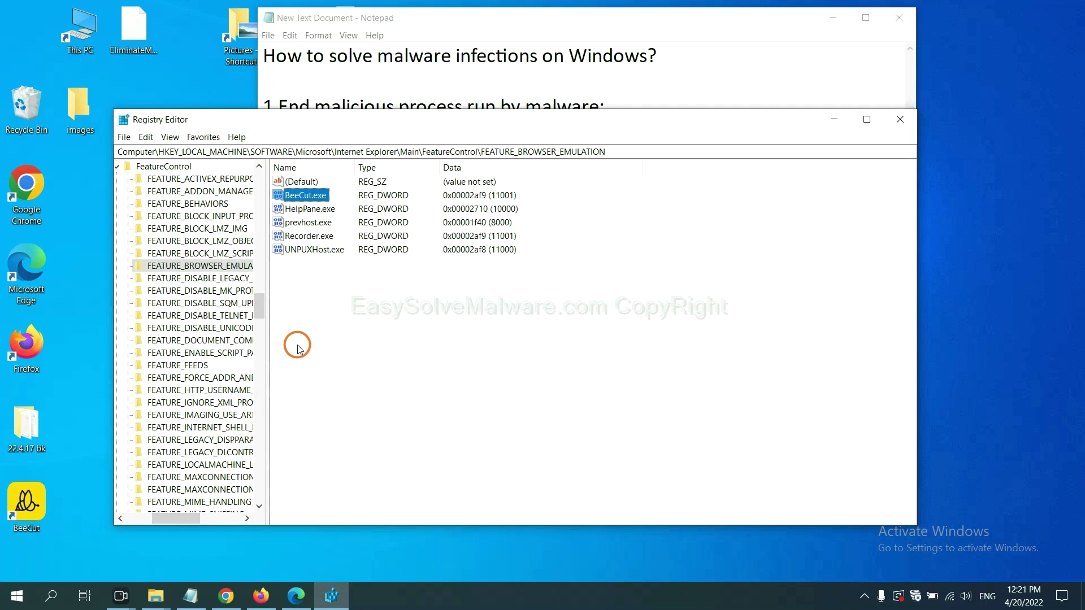
right_click(221, 269)
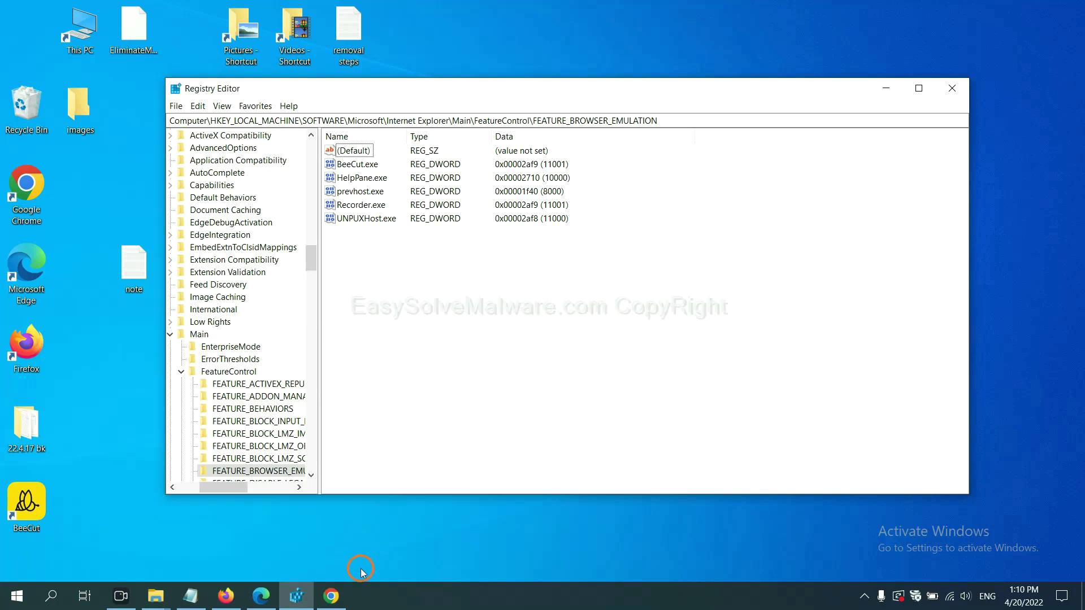
Bring up the EasySolveMalware.com guide in Chrome and scroll through its Quick Menu removal steps.
click(333, 598)
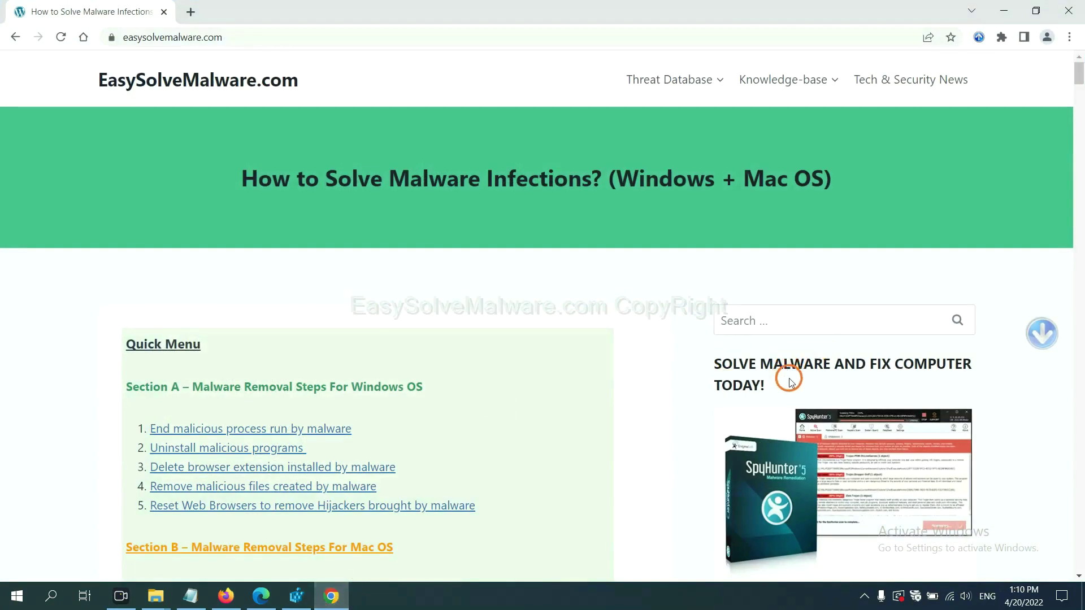
scroll(785, 384, down, 1)
scroll(783, 394, up, 1)
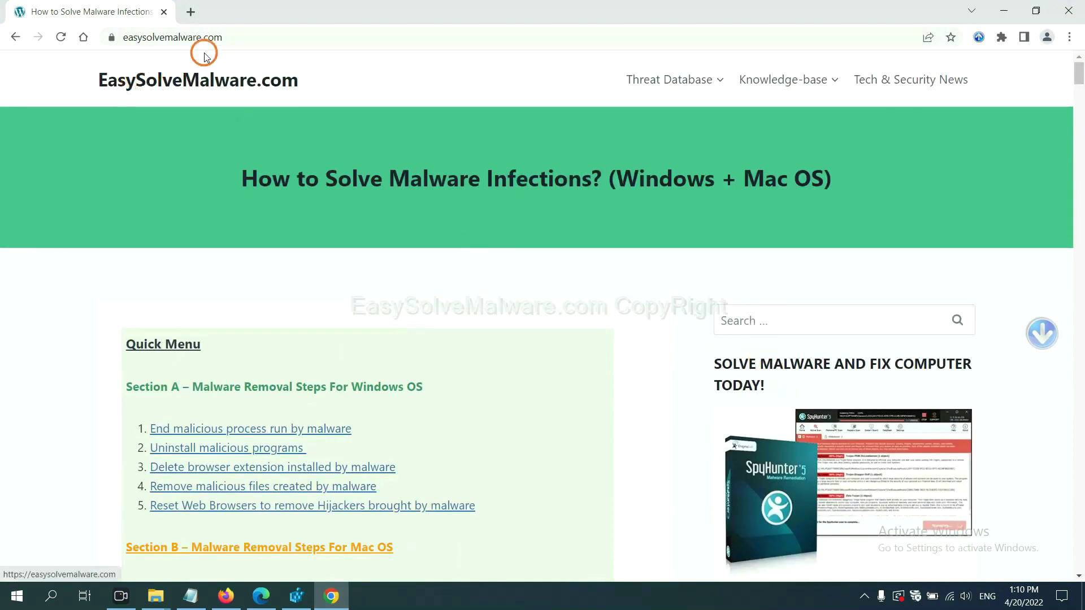
scroll(881, 376, down, 2)
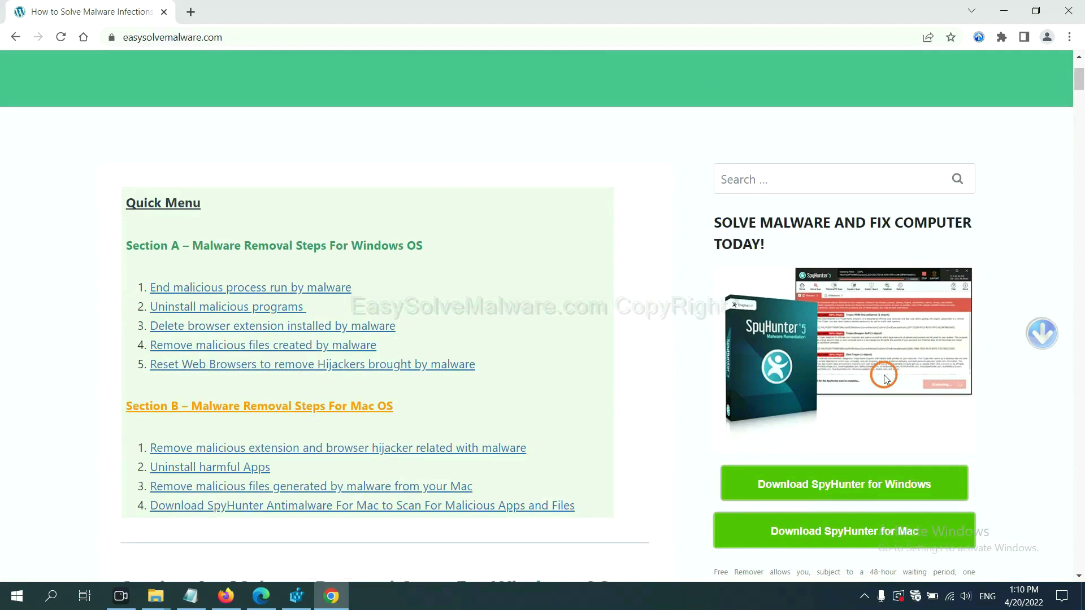
scroll(859, 339, down, 1)
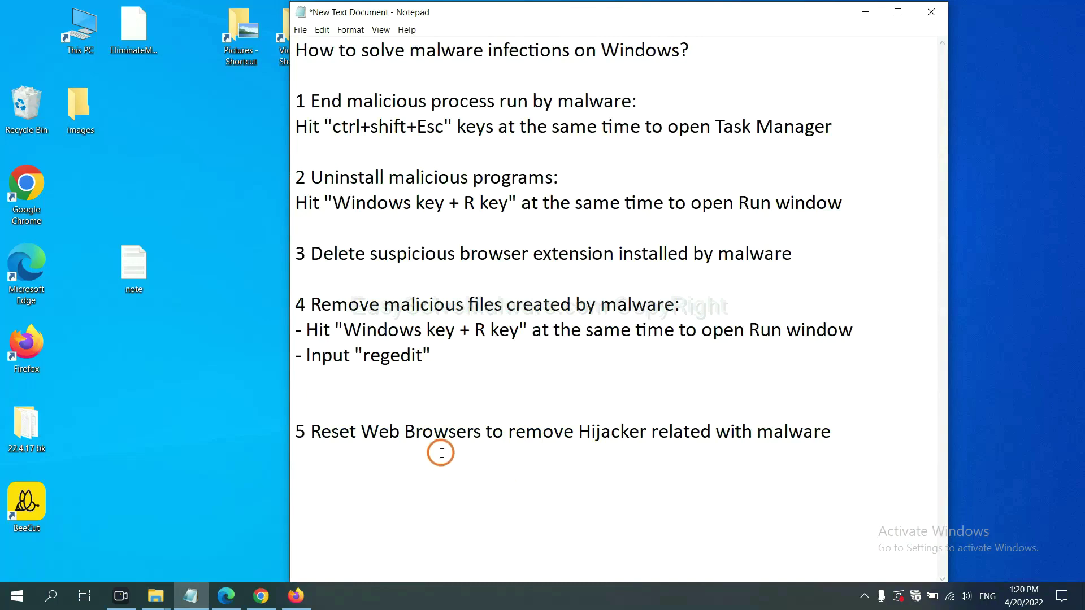
Search Chrome's settings for 'reset' and choose Restore settings to their original defaults.
click(251, 604)
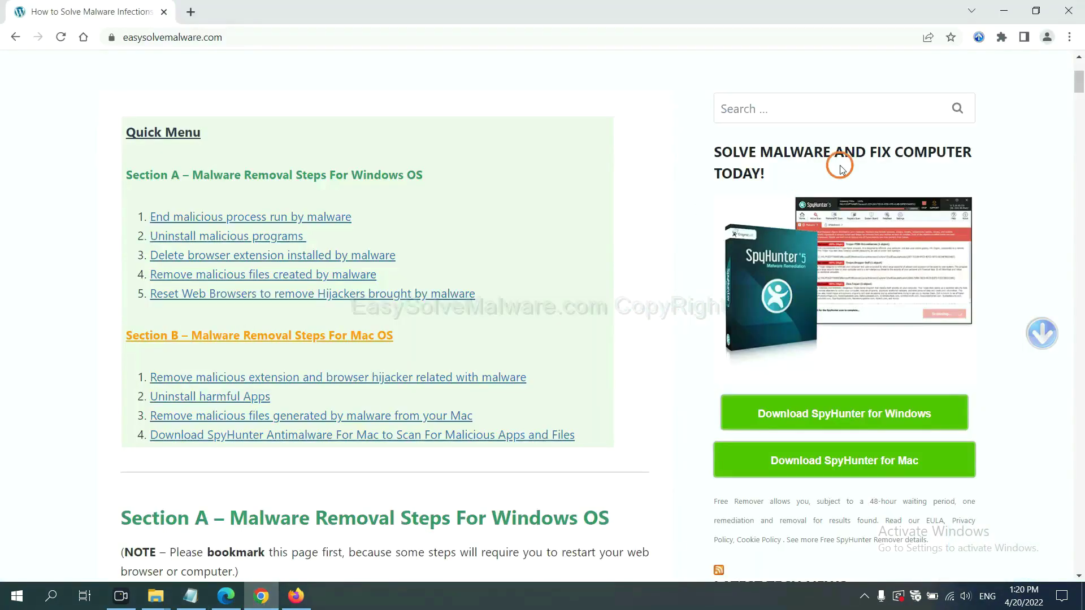
click(1070, 38)
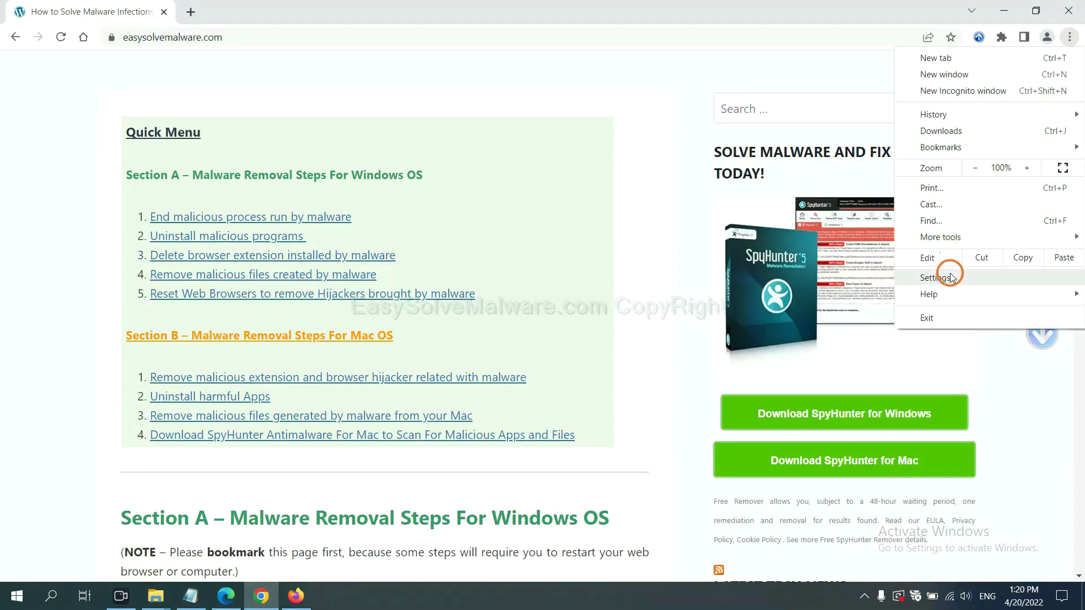
click(952, 277)
text(reset)
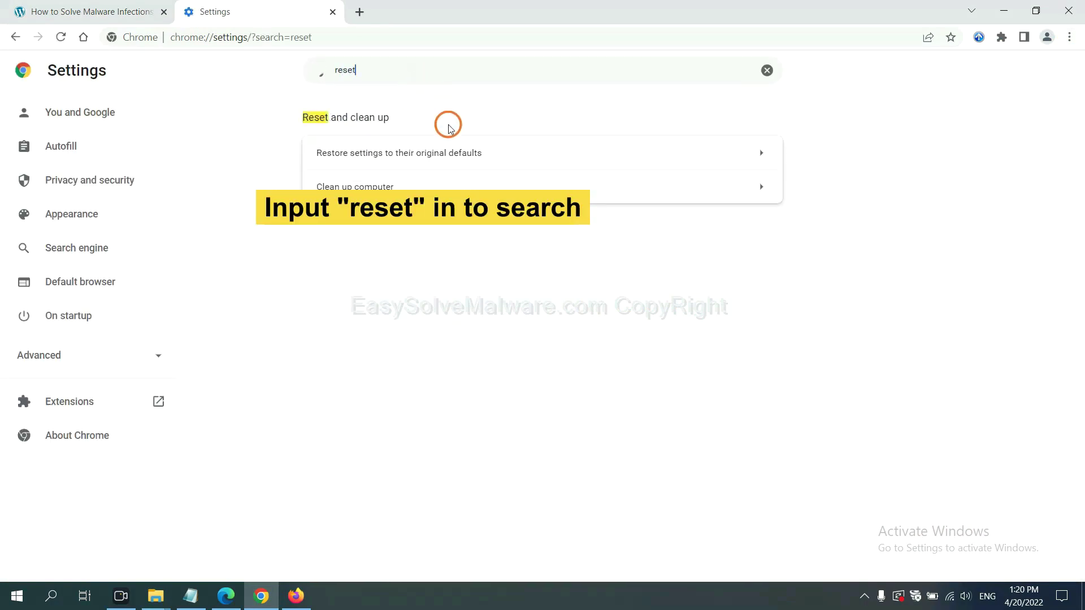
click(467, 153)
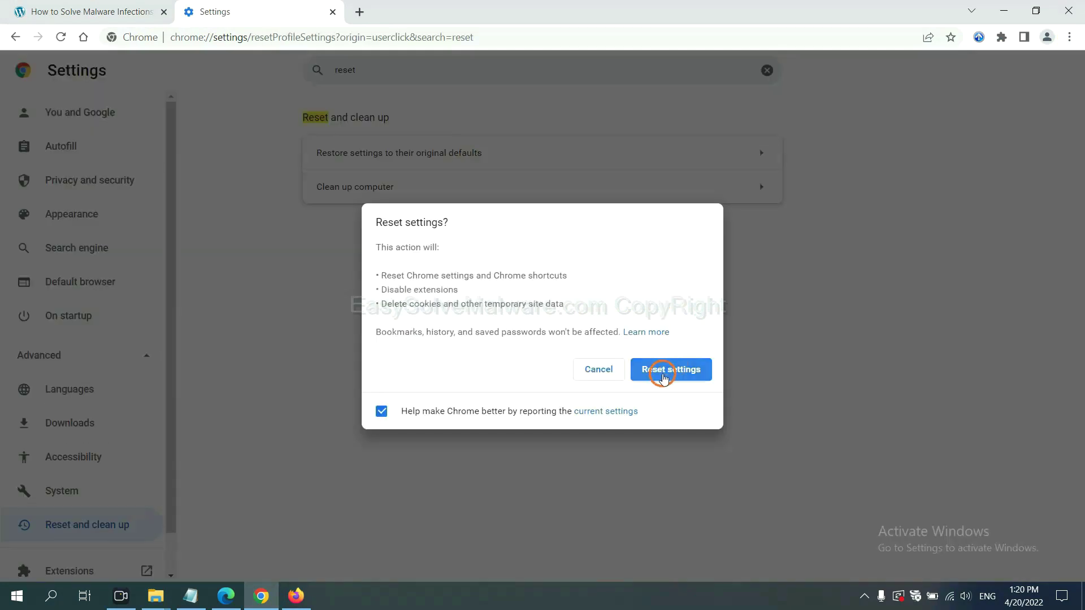
Open Firefox's Troubleshooting Information page and choose Refresh Firefox, confirming in the dialog.
click(297, 594)
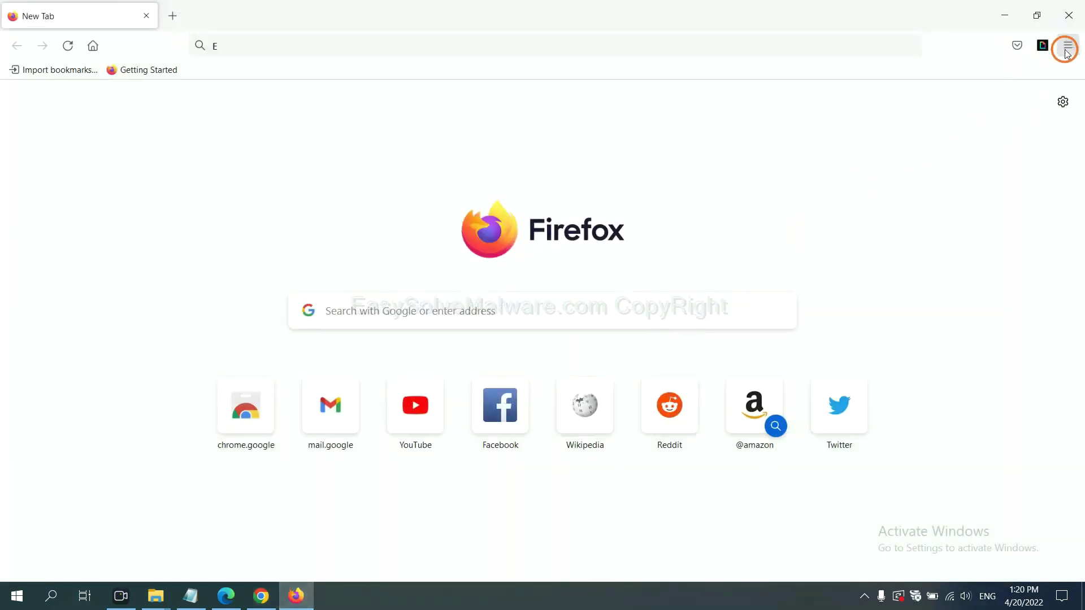
click(1068, 48)
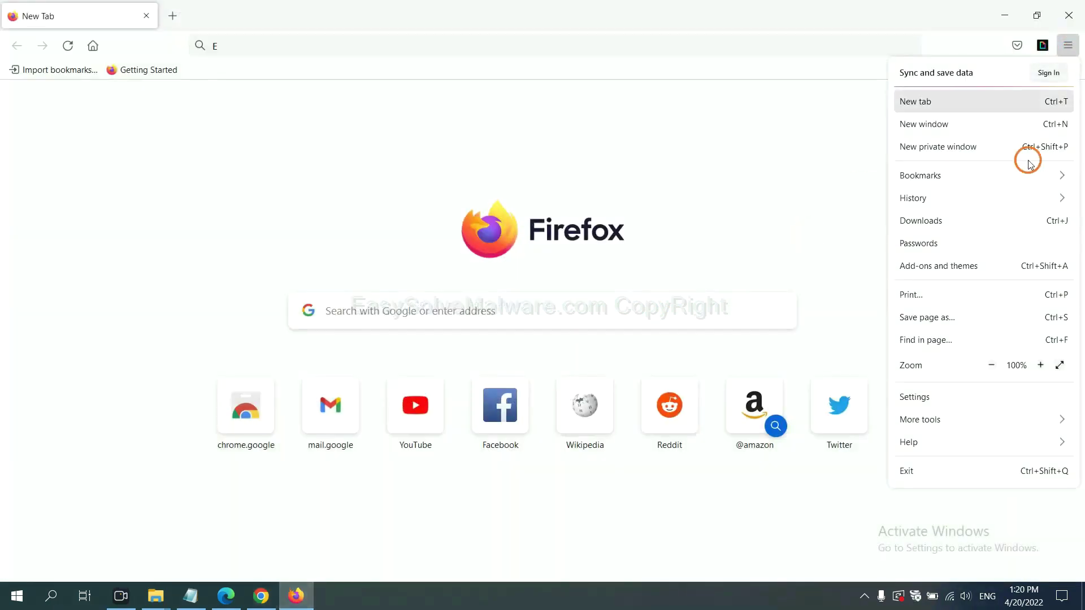
click(933, 441)
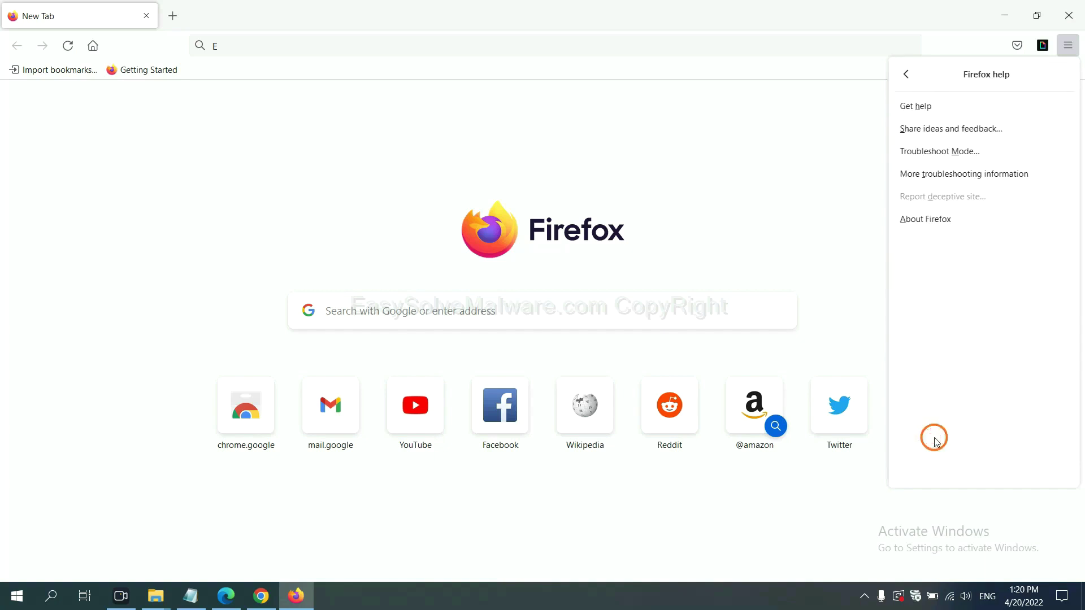
click(954, 175)
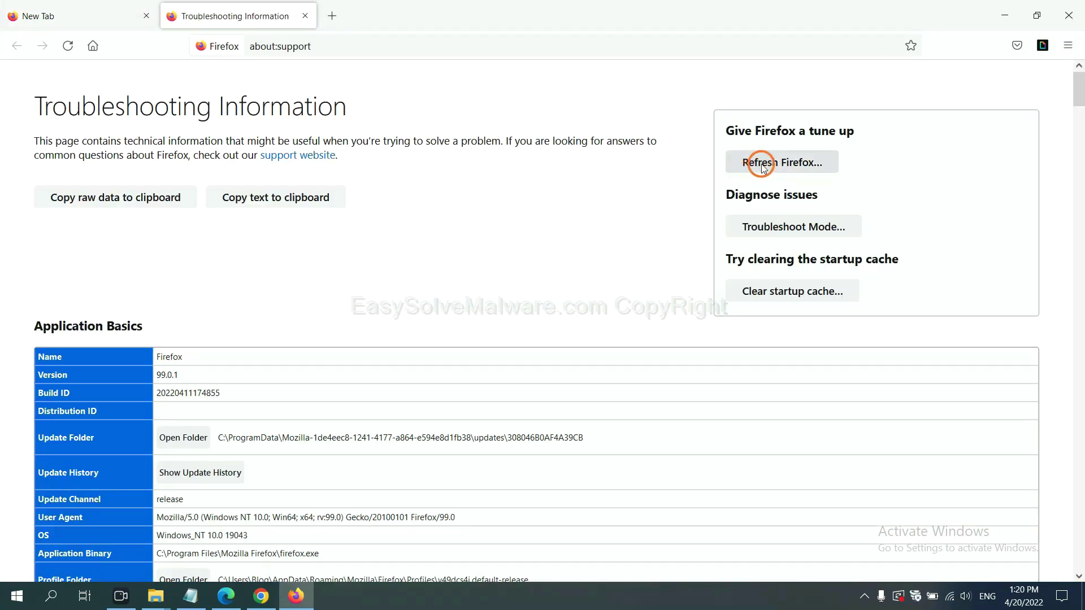
click(764, 166)
click(590, 167)
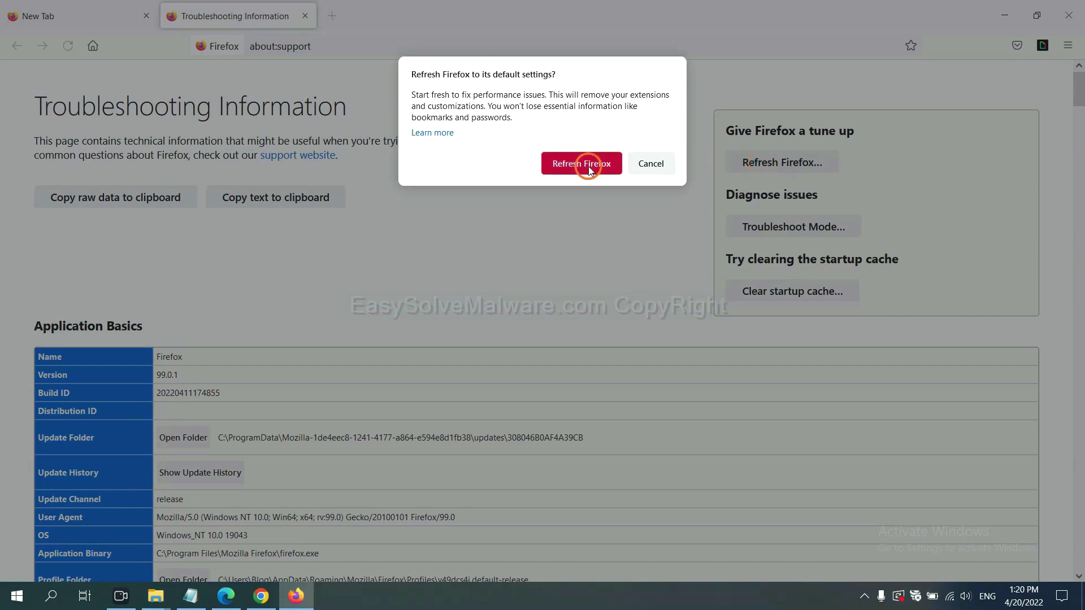
Search Edge's settings for 'reset', choose Restore settings to their default values, and confirm Reset.
click(226, 598)
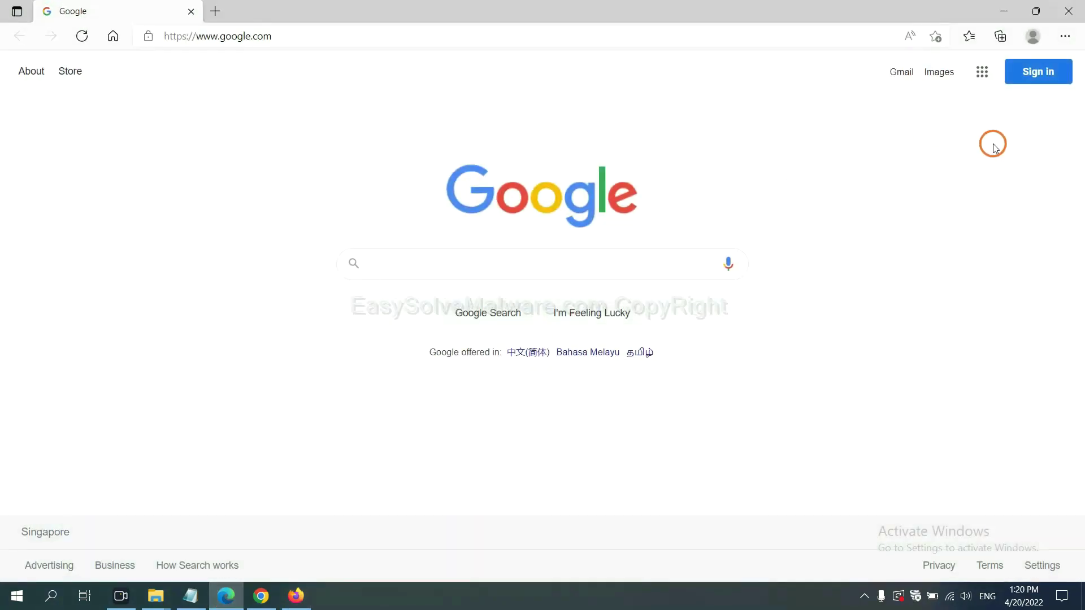
click(1064, 36)
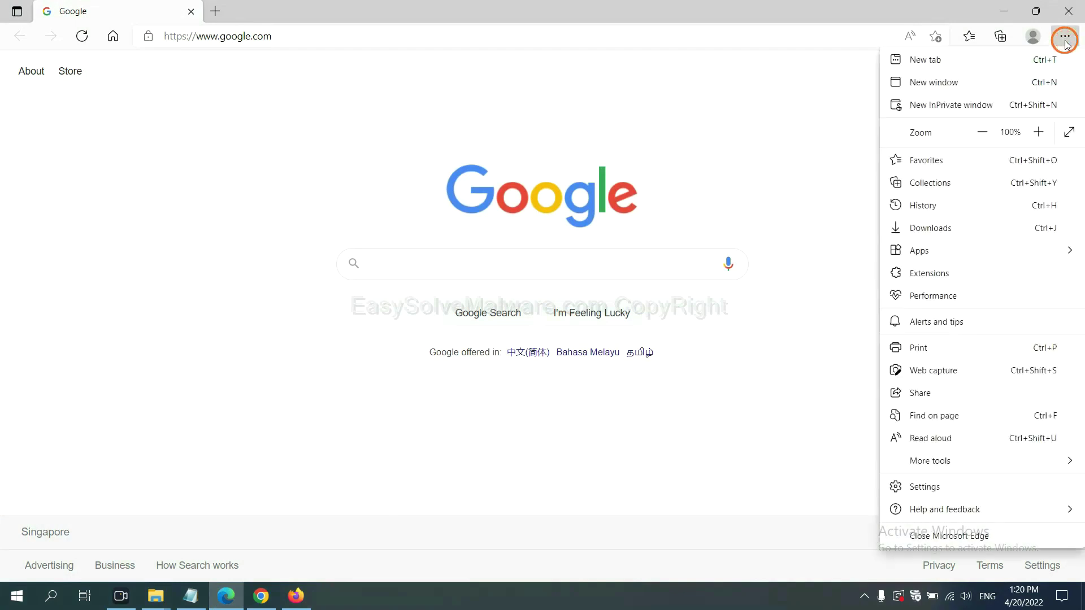
click(936, 487)
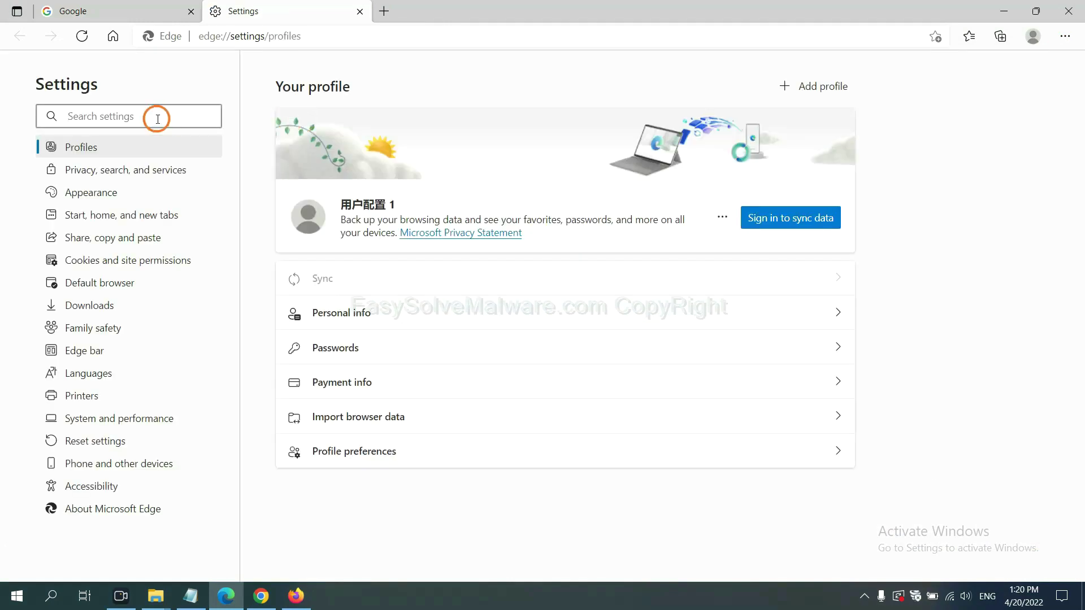
text(re)
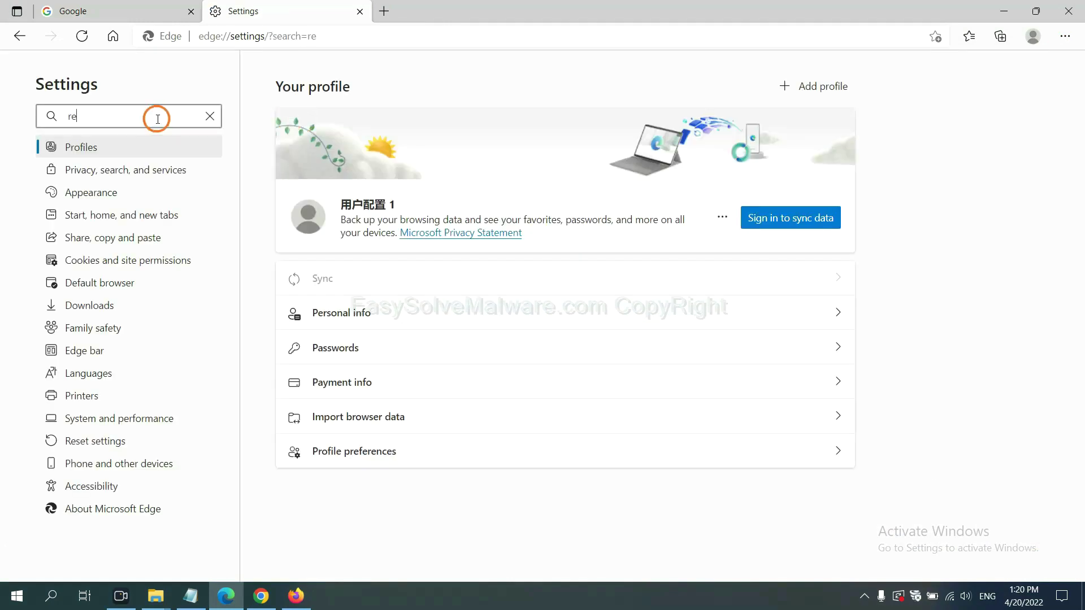
text(set)
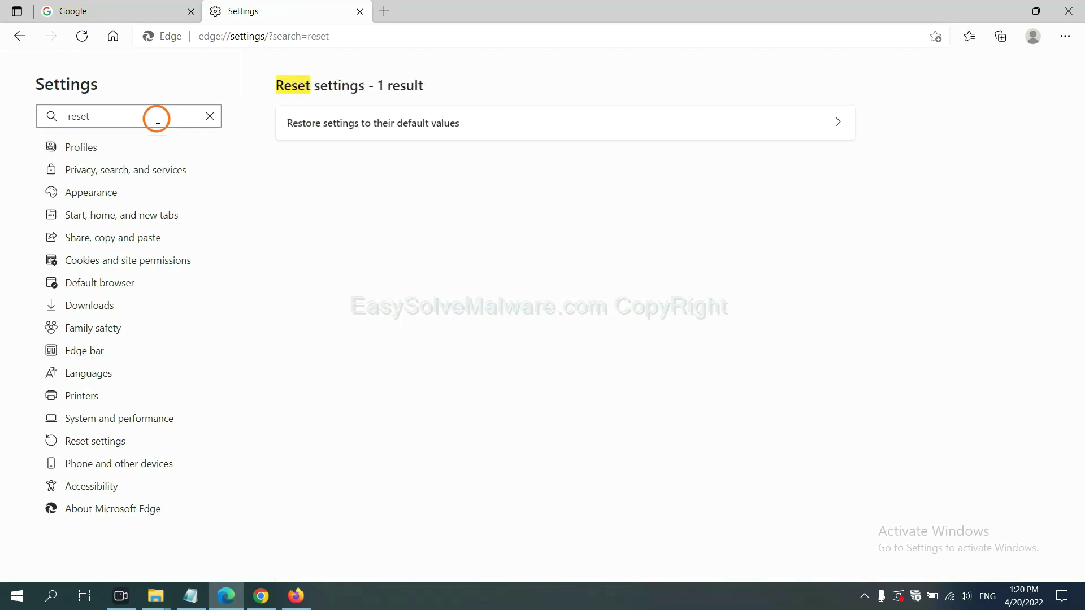
click(381, 121)
click(443, 376)
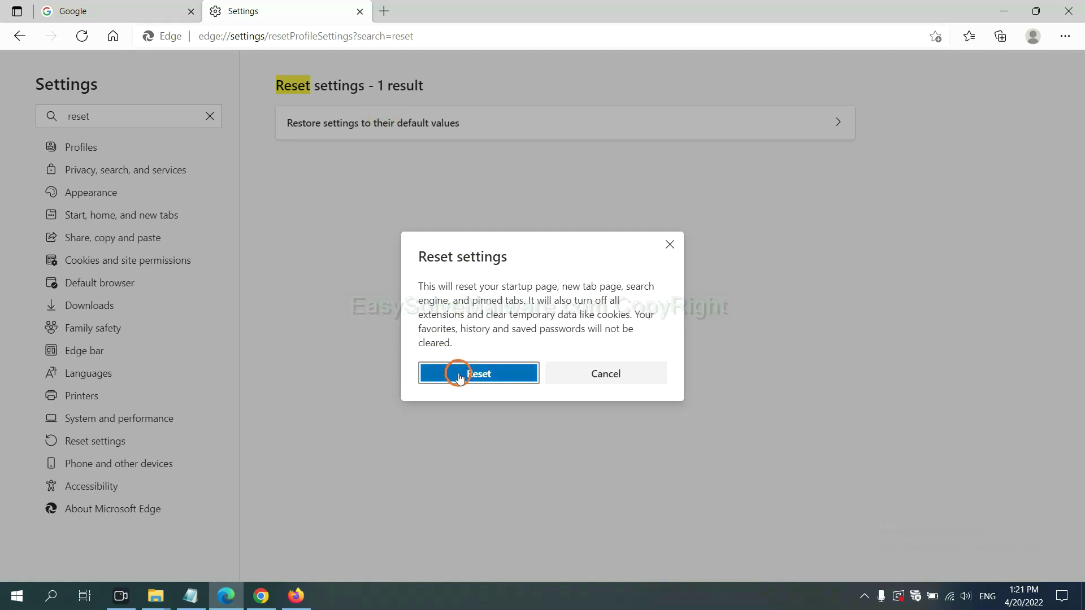